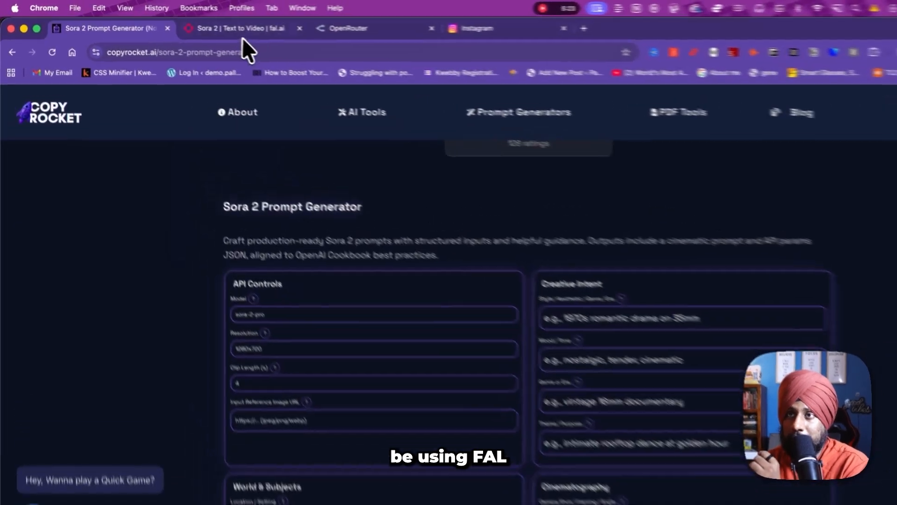
- Set the style / aesthetic in the Creative Intent section to "1970s documentary style"
{"action": "left_click", "coordinate": [201, 24]}
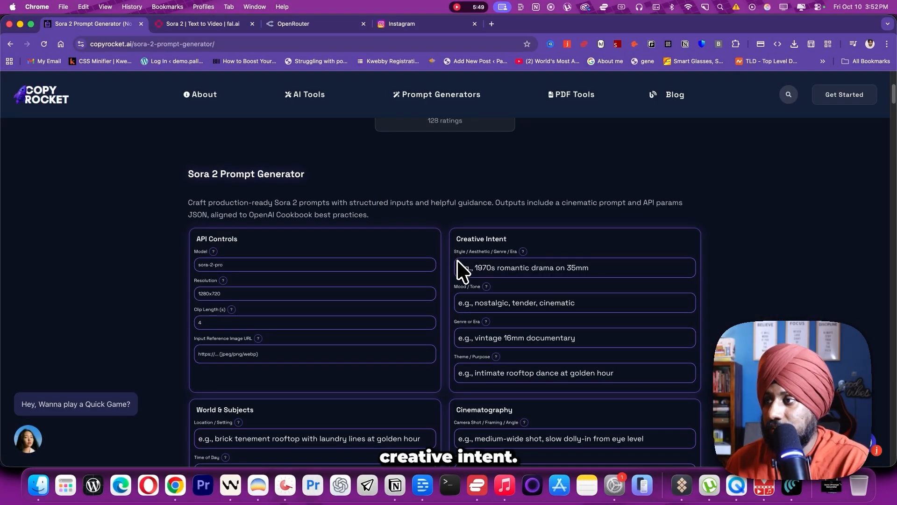
{"action": "scroll", "coordinate": [458, 264], "scroll_direction": "down", "scroll_amount": 2}
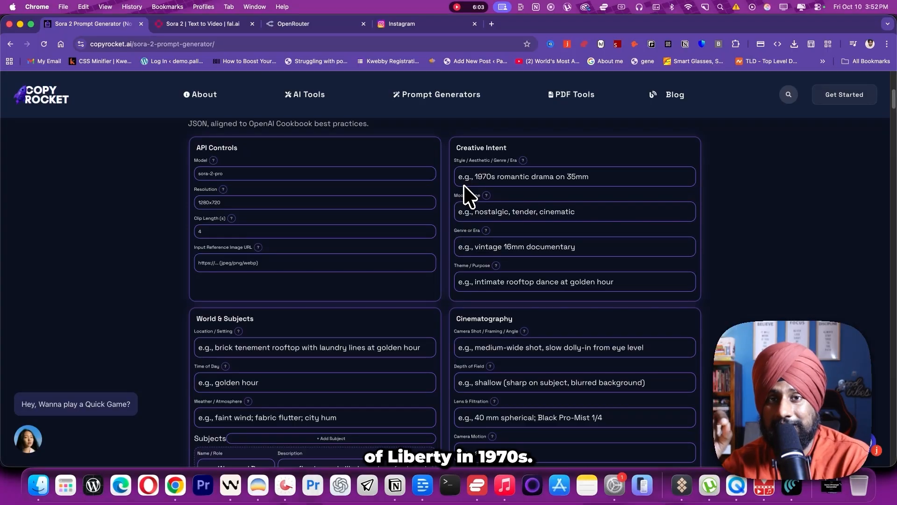
{"action": "left_click", "coordinate": [464, 185]}
{"action": "type", "text": "19"}
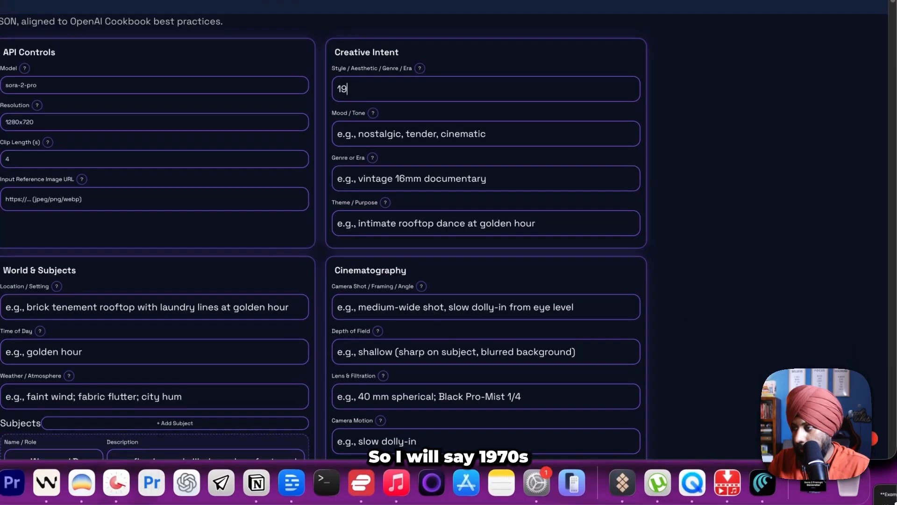
{"action": "type", "text": "70s d"}
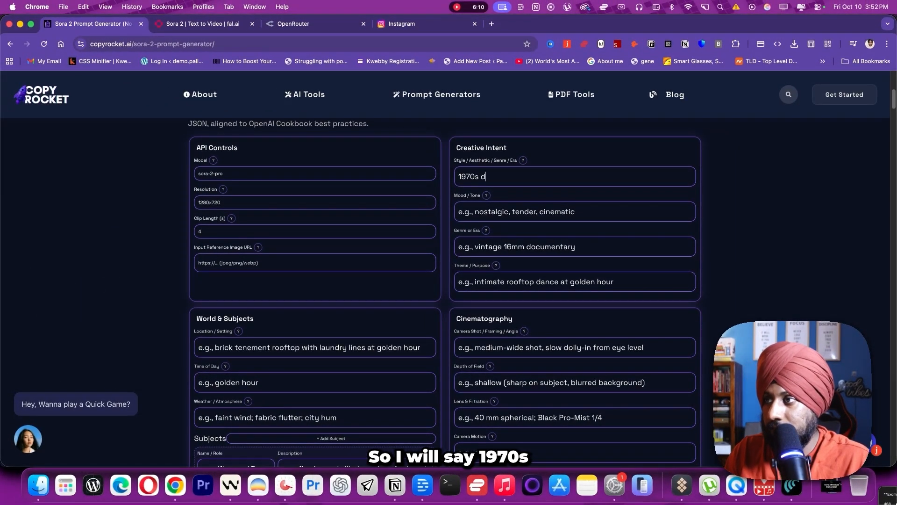
{"action": "type", "text": "ocumentary sty"}
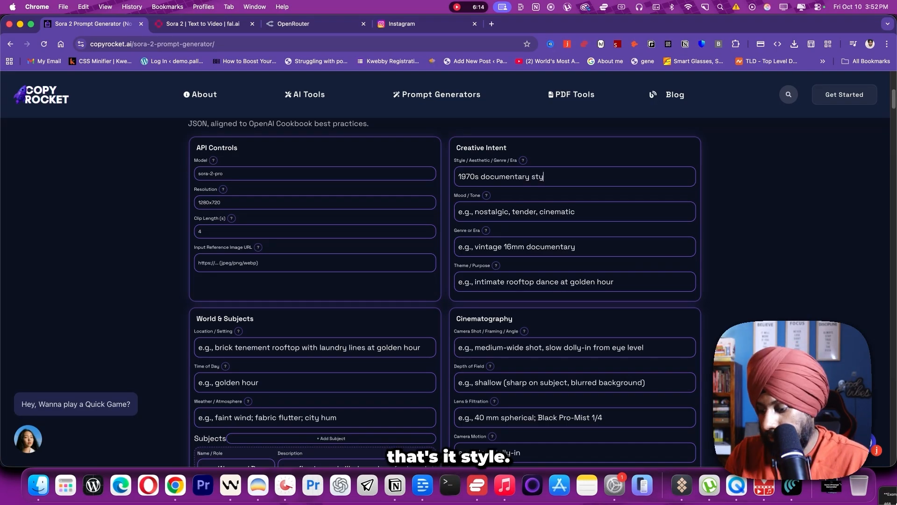
{"action": "type", "text": "le"}
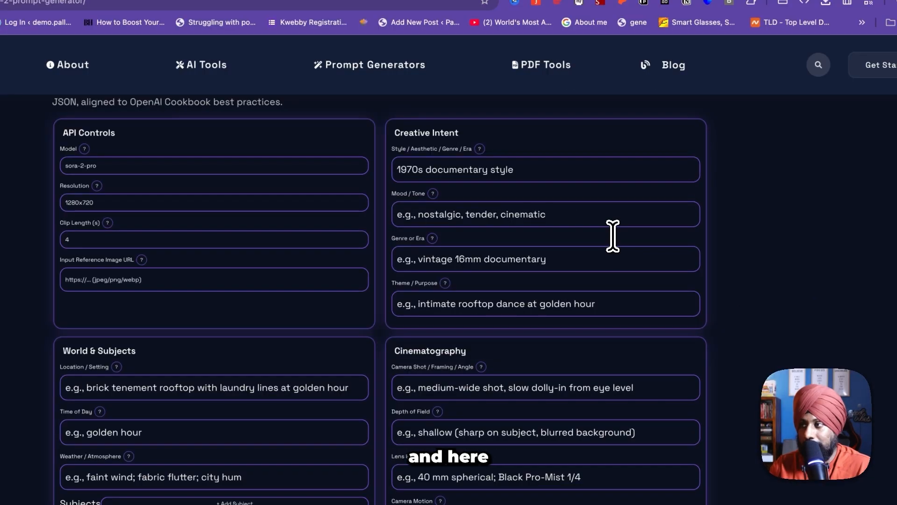
- Set the mood to "cinematic", the genre to "documentary" and the theme to "showing around the subject"
{"action": "key", "text": "Tab"}
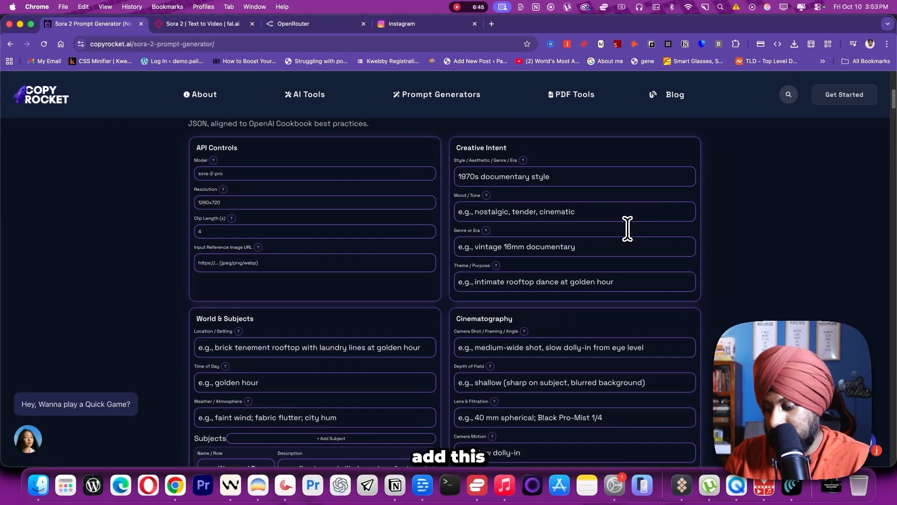
{"action": "type", "text": "ci"}
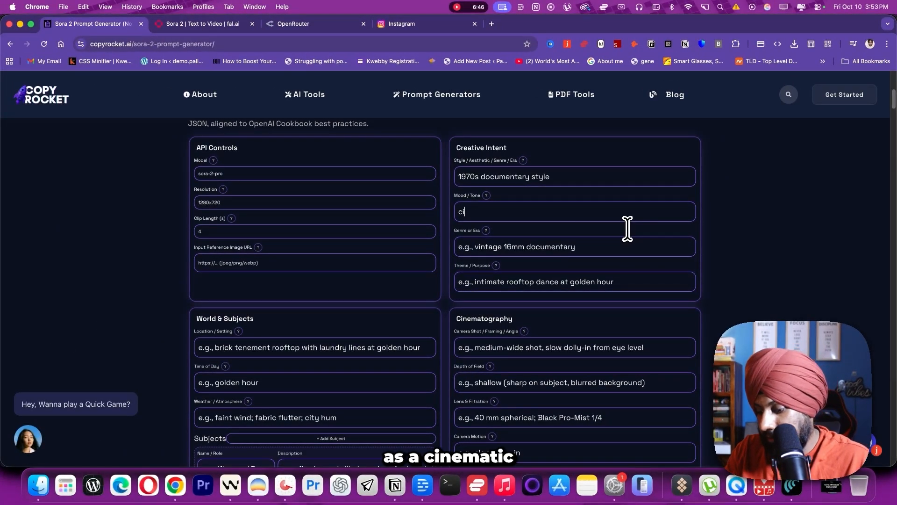
{"action": "type", "text": "nematic"}
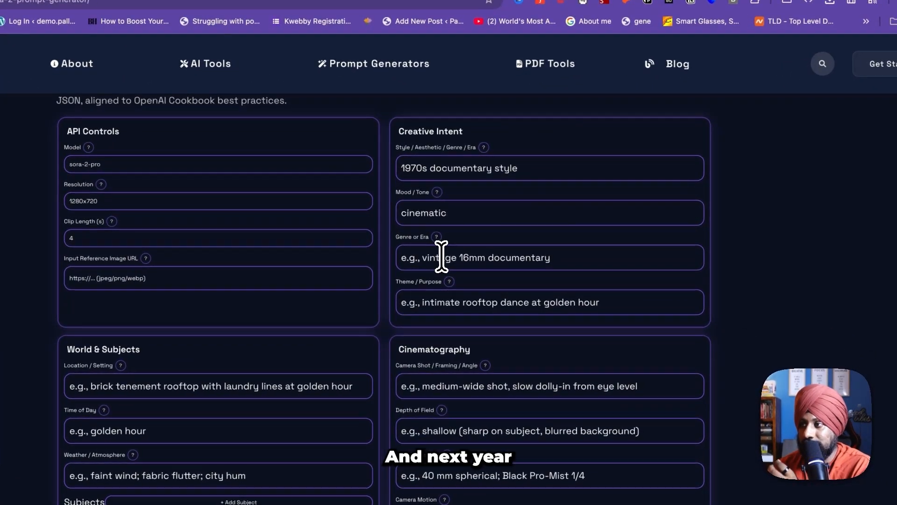
{"action": "left_click", "coordinate": [494, 252]}
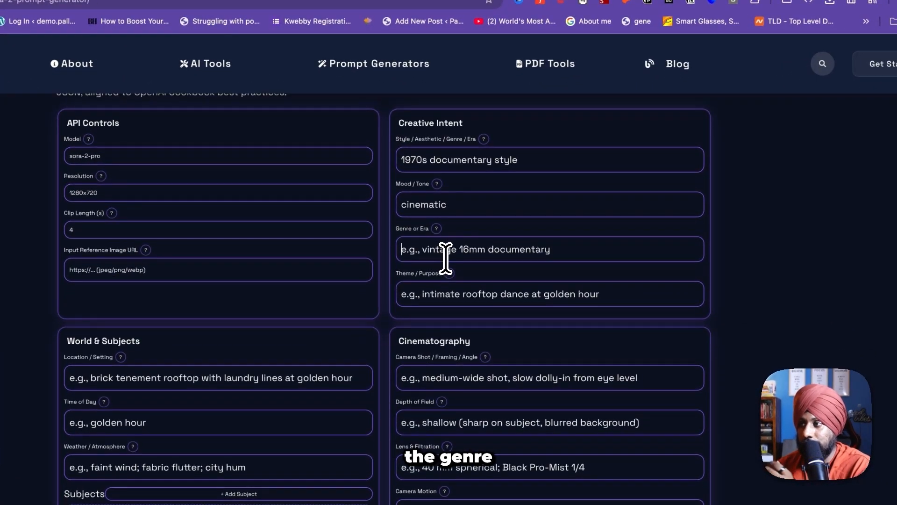
{"action": "type", "text": "documentary"}
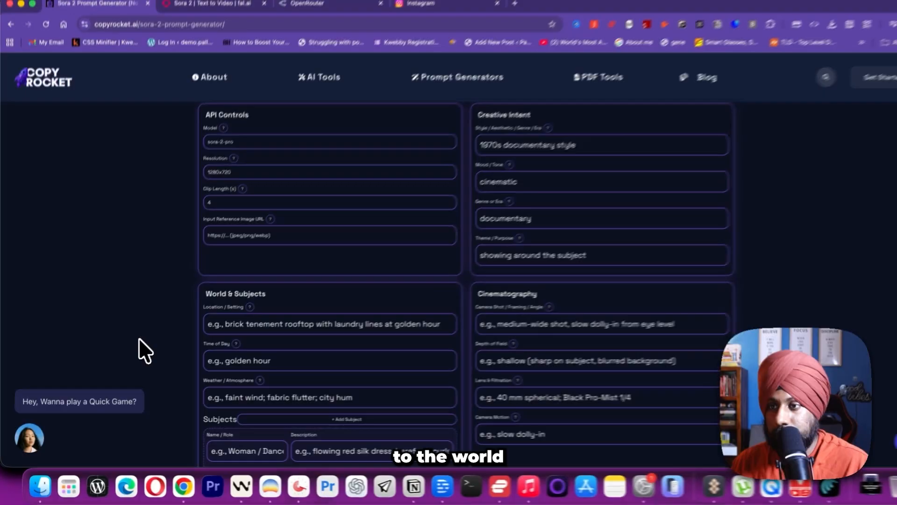
- Enter "statue of liberty in 1970s" as the location / setting under World & Subjects
{"action": "scroll", "coordinate": [267, 355], "scroll_direction": "down", "scroll_amount": 1}
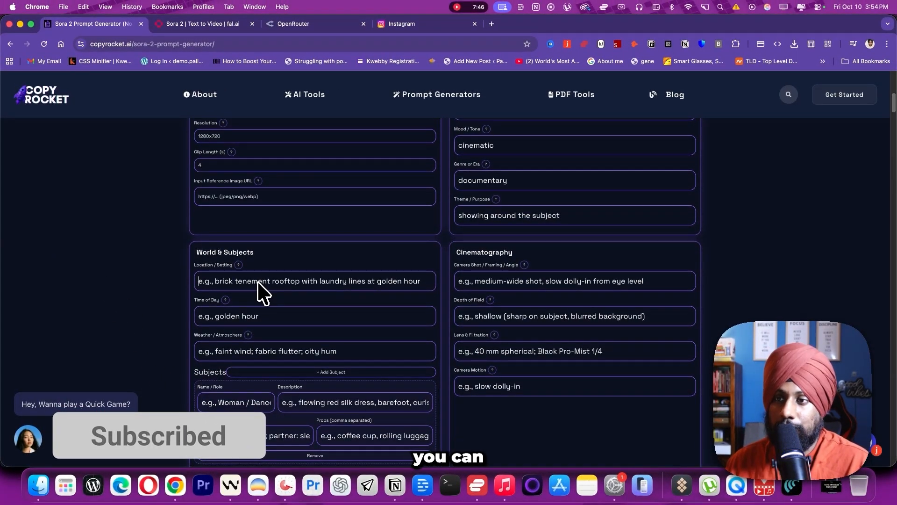
{"action": "type", "text": "stat"}
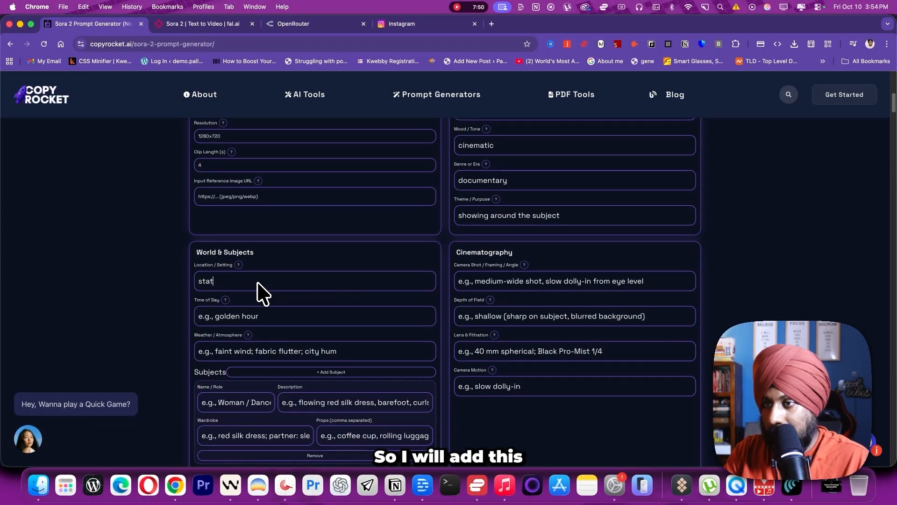
{"action": "type", "text": "ue of lib"}
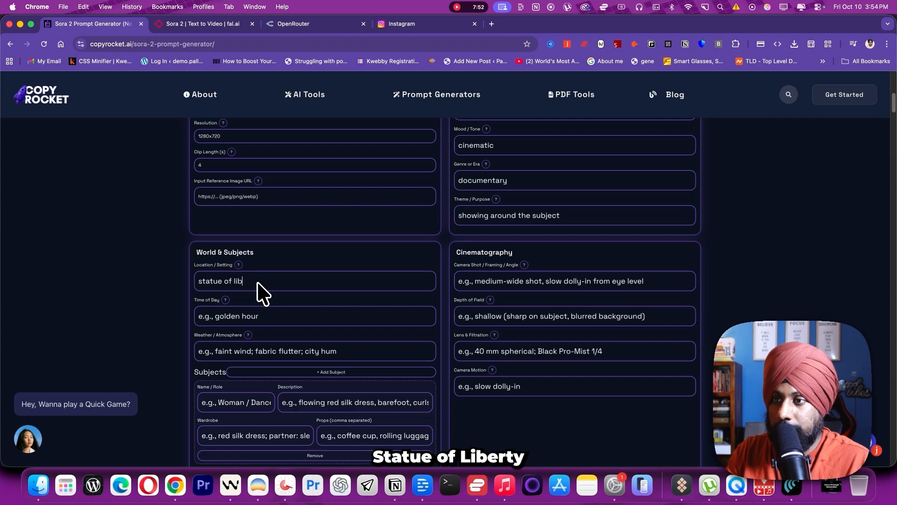
{"action": "type", "text": "erty in 1970s"}
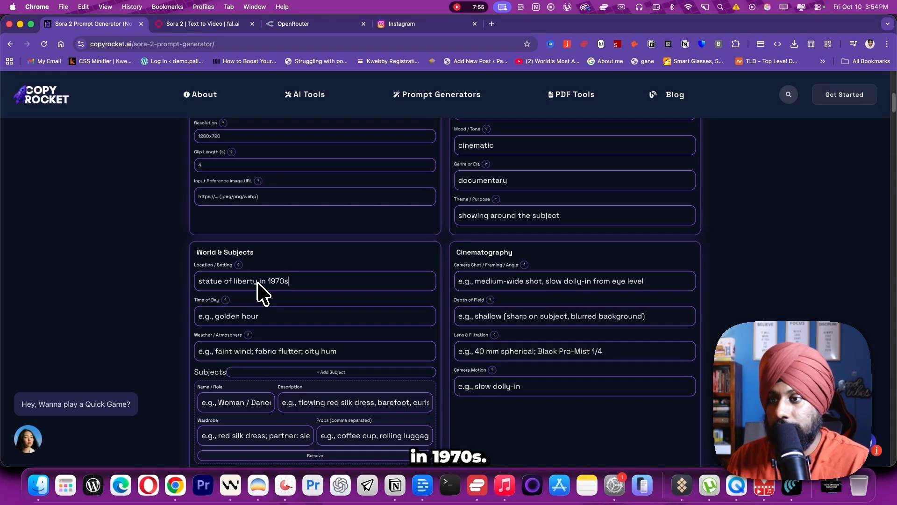
- Set the time of day to "noon" and the weather / atmosphere to "rainy, lightning"
{"action": "scroll", "coordinate": [273, 262], "scroll_direction": "down", "scroll_amount": 2}
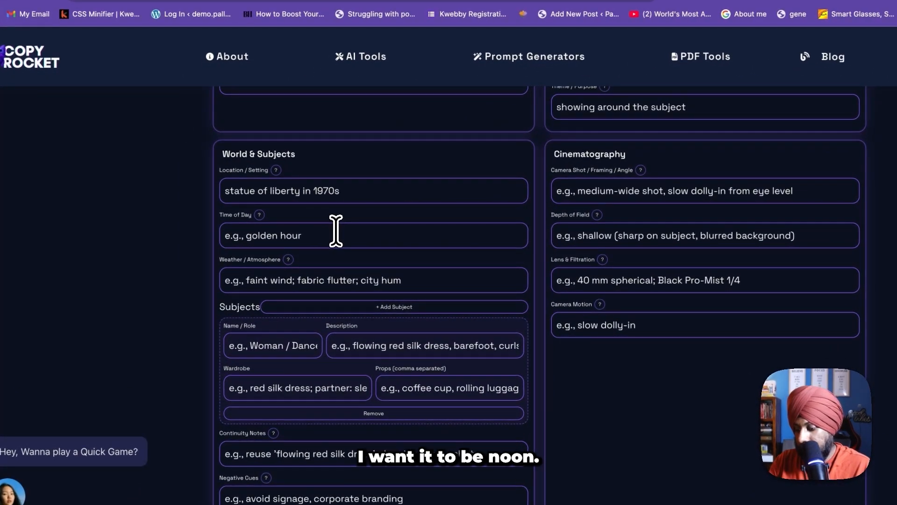
{"action": "type", "text": "noon"}
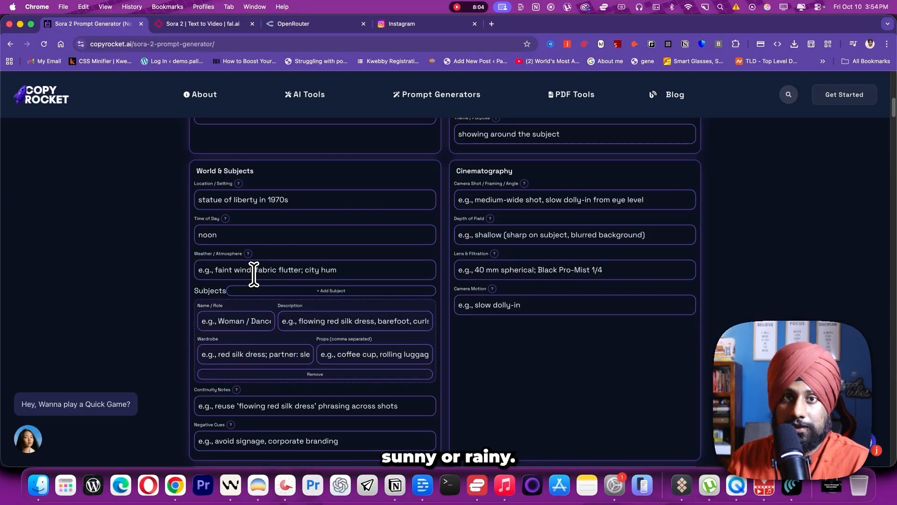
{"action": "type", "text": "rainy"}
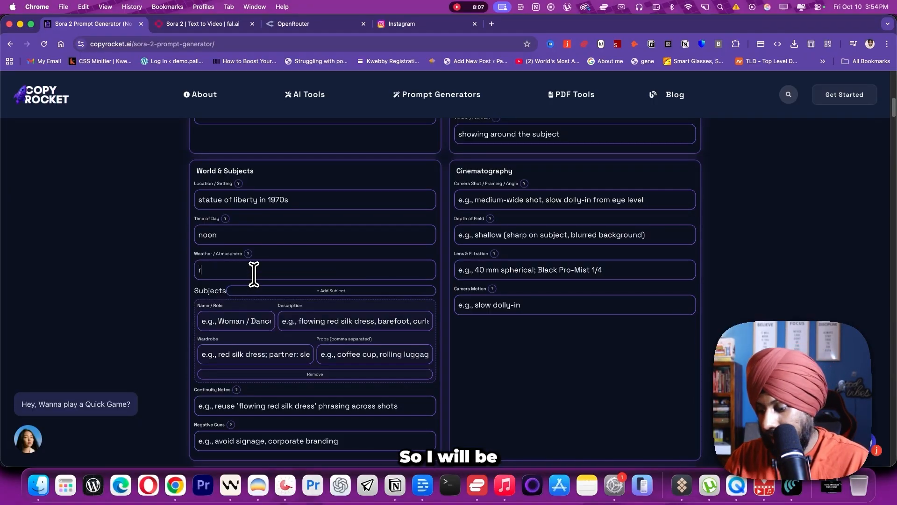
{"action": "type", "text": ", lightning"}
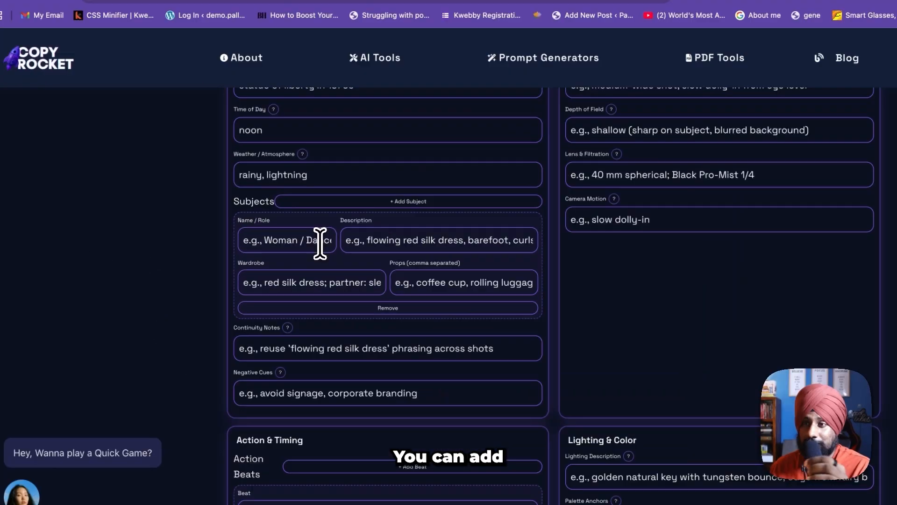
- Fill in the first subject as "people" with the description "people walking around with umbrella"
{"action": "left_click", "coordinate": [304, 229]}
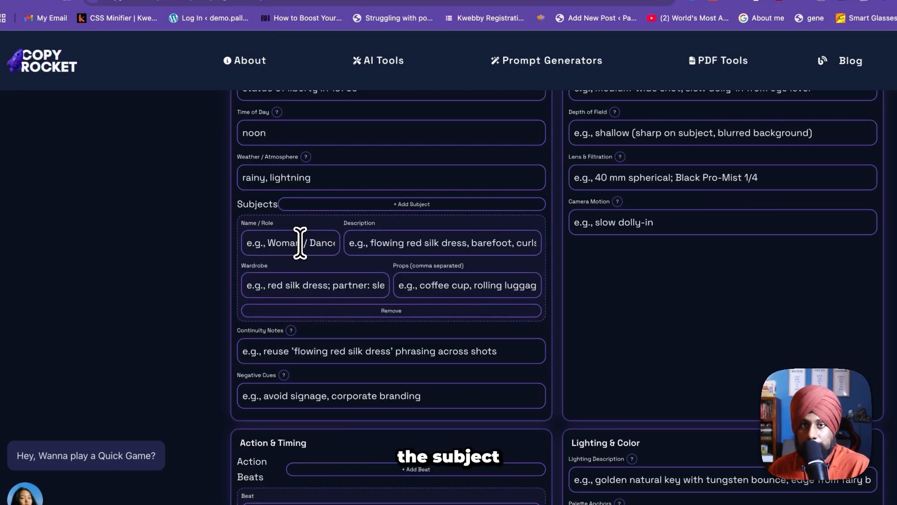
{"action": "left_click", "coordinate": [300, 242]}
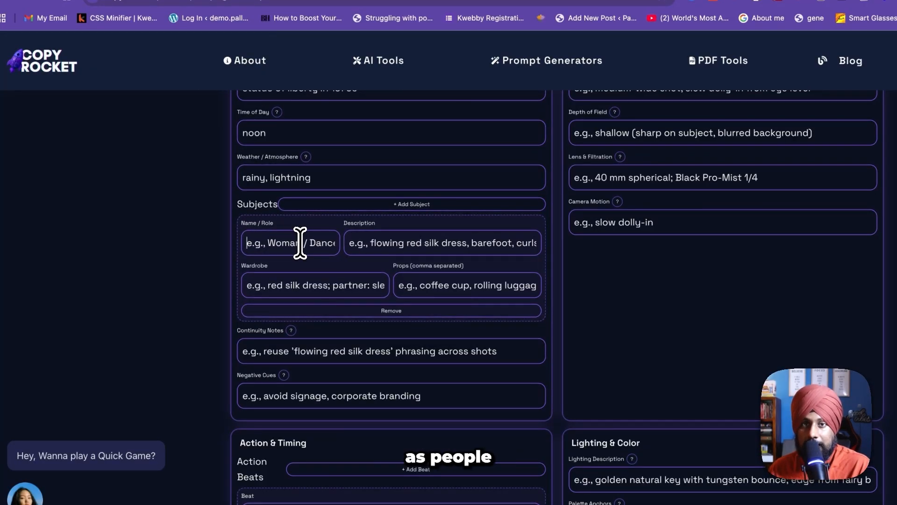
{"action": "type", "text": "people"}
{"action": "key", "text": "Tab"}
{"action": "type", "text": "peop"}
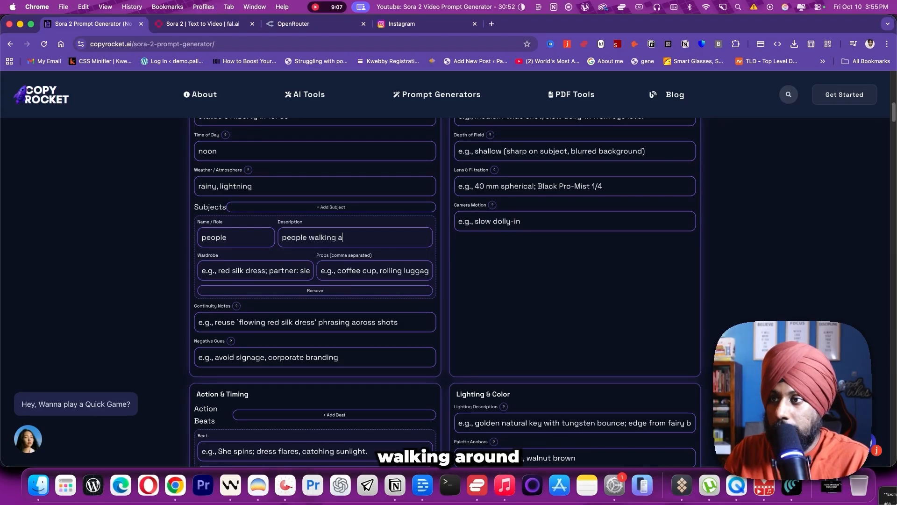
{"action": "type", "text": "le walking around with umbrella"}
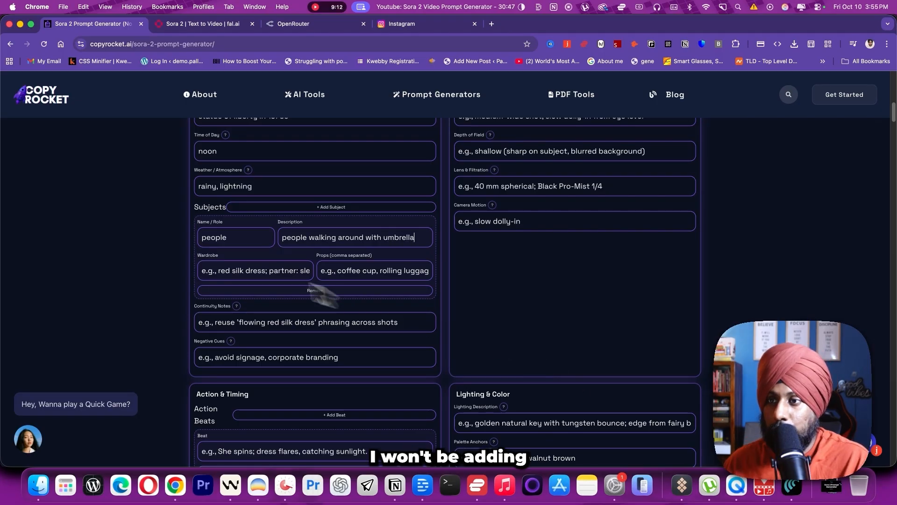
- Remove the people subject entry
{"action": "left_click", "coordinate": [329, 290]}
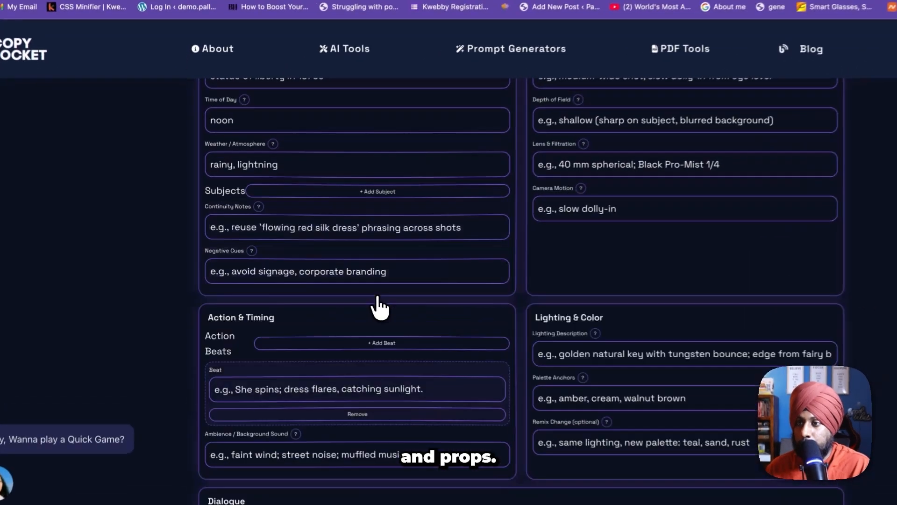
{"action": "scroll", "coordinate": [310, 345], "scroll_direction": "down", "scroll_amount": 1}
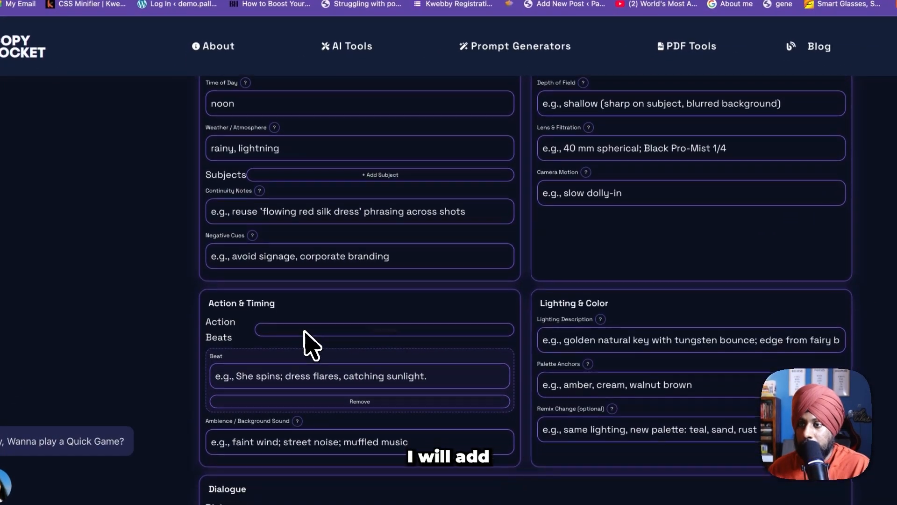
- Re-add the subject "people" described as "people walking around with umbrella" and add a second subject "dog" described as "dog passing by"
{"action": "left_click", "coordinate": [365, 188]}
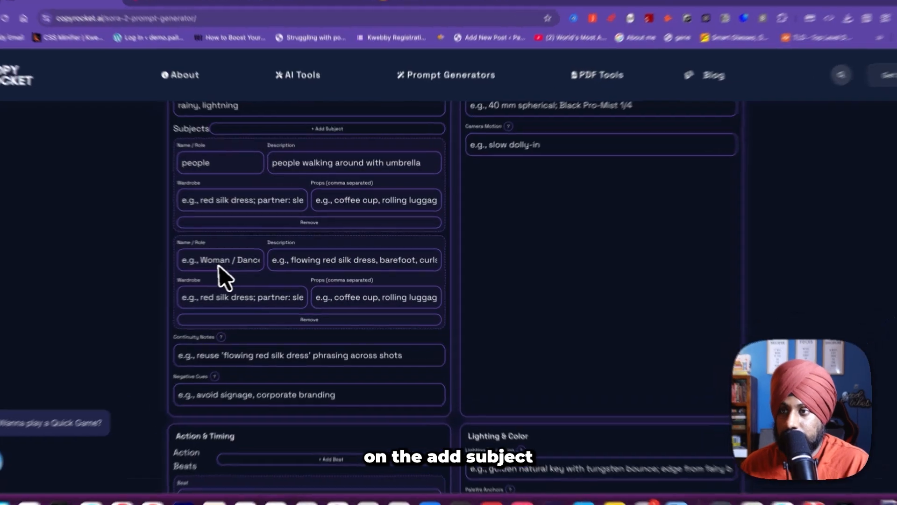
{"action": "left_click", "coordinate": [218, 260]}
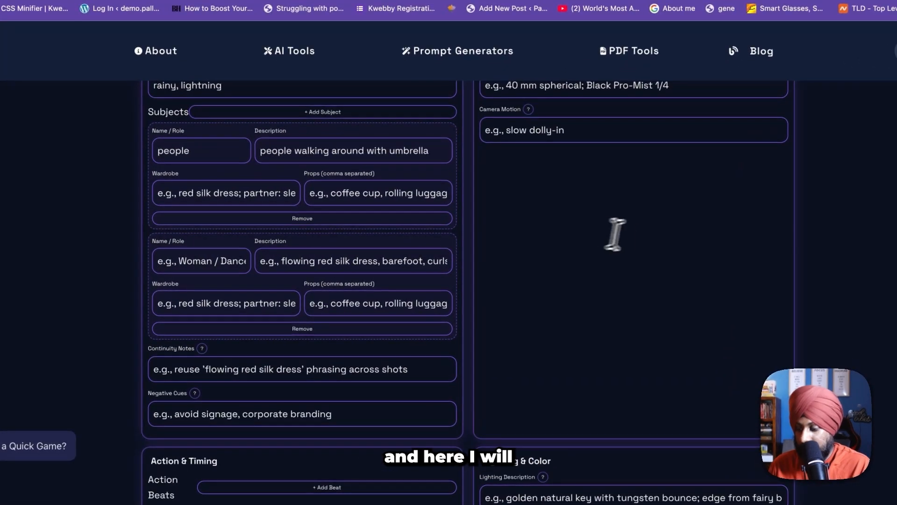
{"action": "type", "text": "dog"}
{"action": "key", "text": "Tab"}
{"action": "type", "text": "dog passing by"}
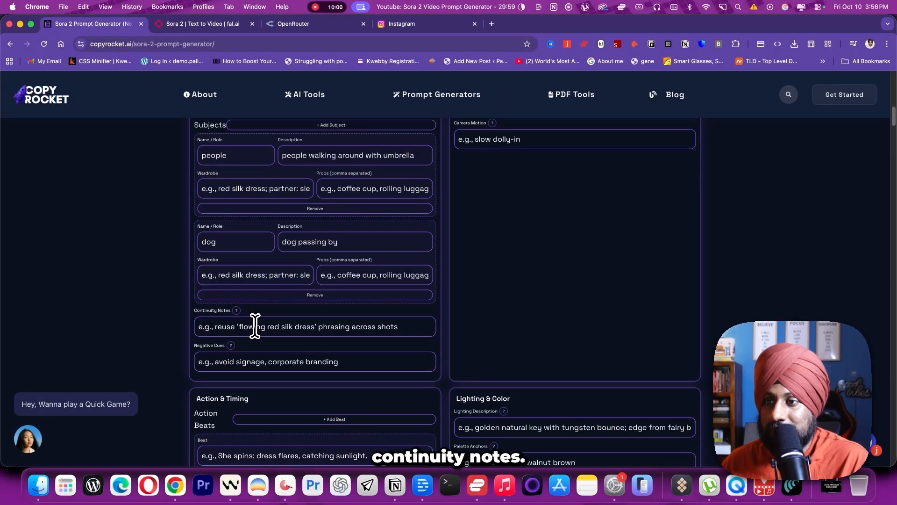
- Leave the continuity notes empty and enter "avoid signage, no text" as the negative cues
{"action": "left_click", "coordinate": [255, 325]}
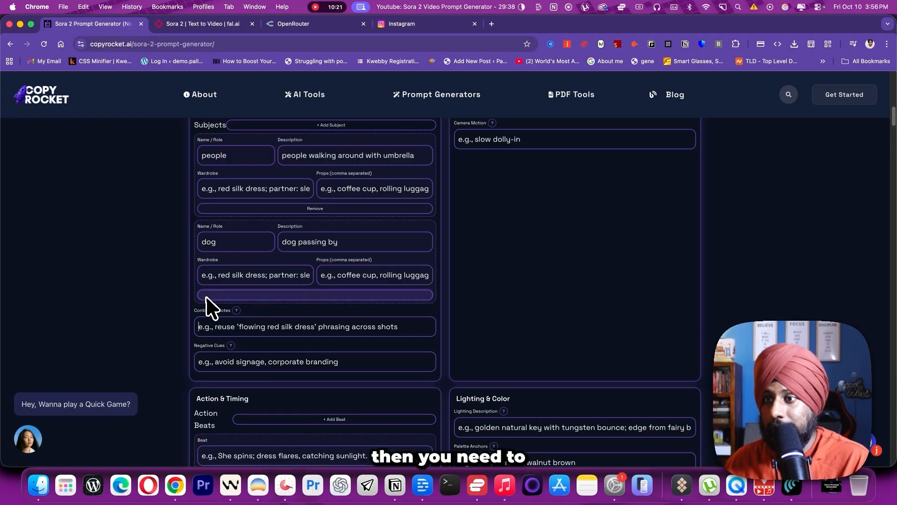
{"action": "left_click", "coordinate": [217, 360]}
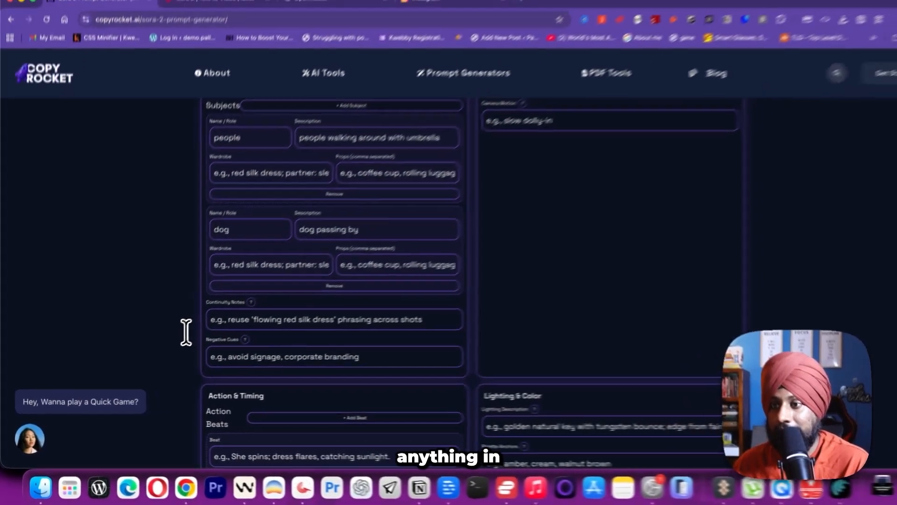
{"action": "type", "text": "avoid"}
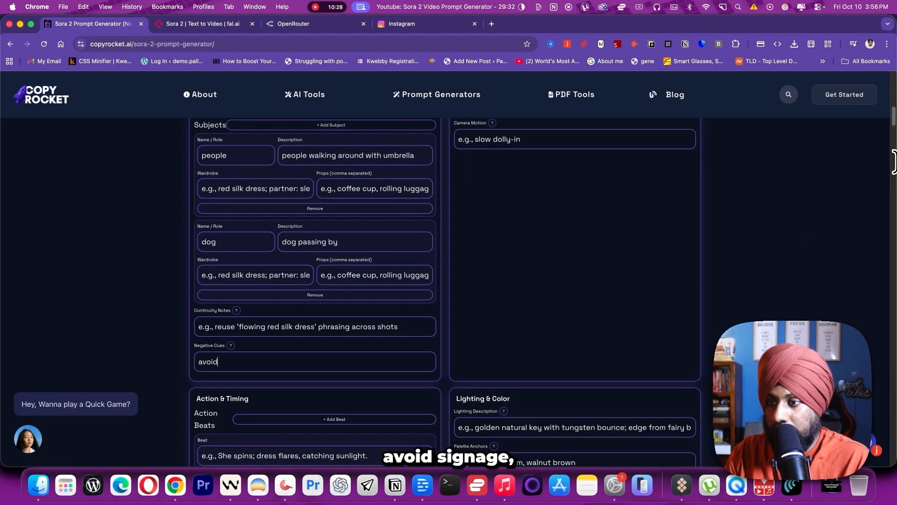
{"action": "type", "text": " signage, no text"}
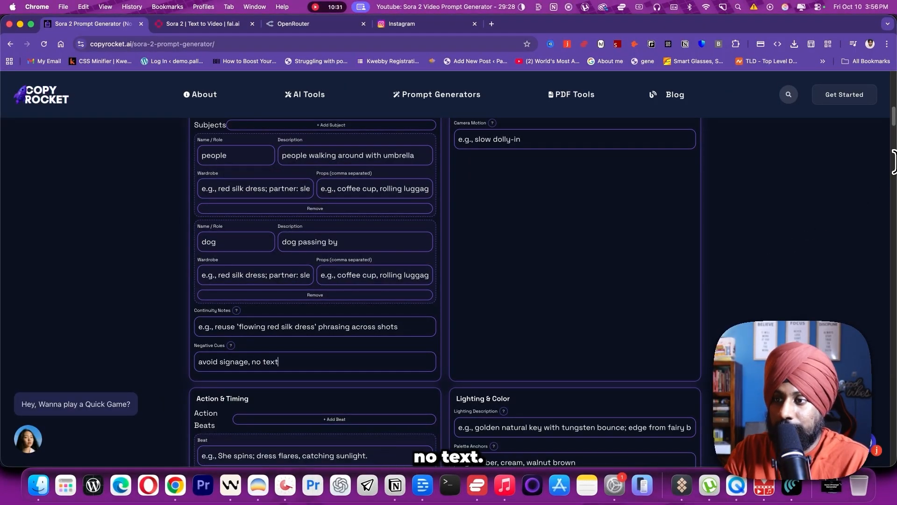
- Set the camera shot / framing in the Cinematography section to "medium wide shot"
{"action": "scroll", "coordinate": [546, 263], "scroll_direction": "up", "scroll_amount": 5}
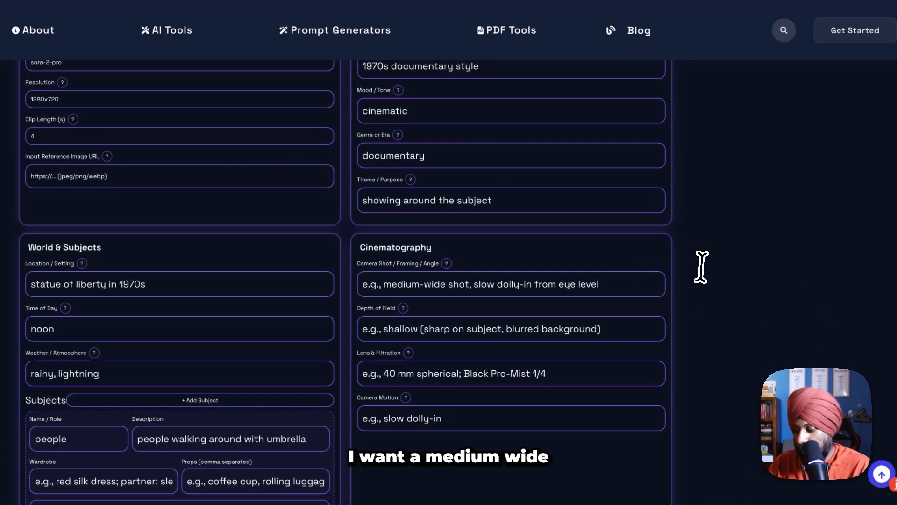
{"action": "type", "text": "mediu"}
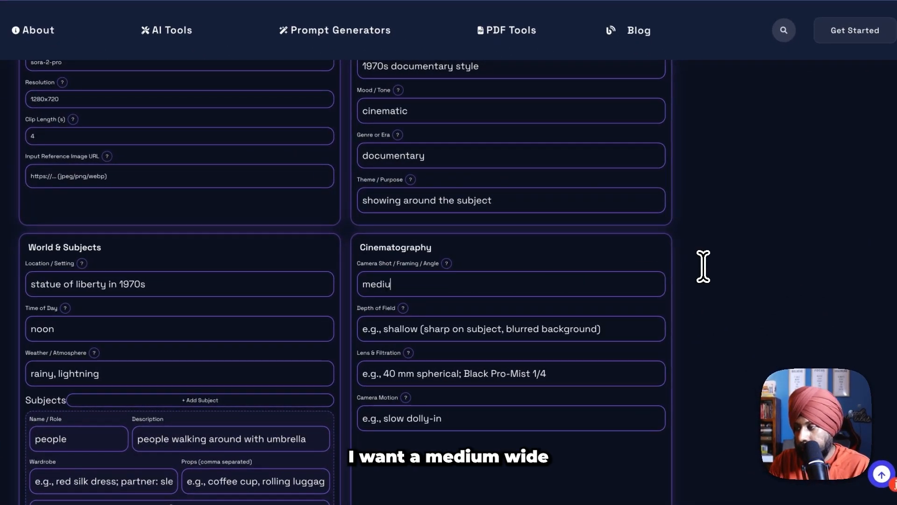
{"action": "type", "text": "m wide shot"}
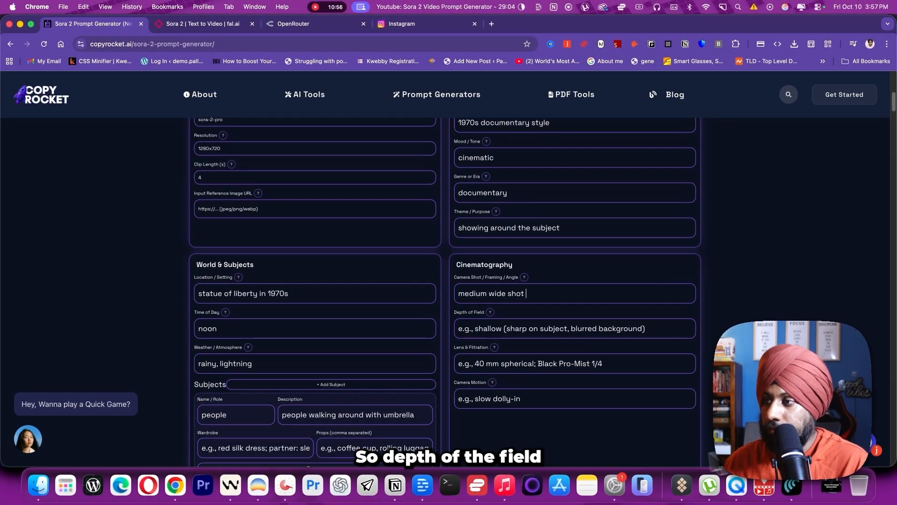
- Fill in the remaining Cinematography fields: depth of field "sharp on subjects", lens & filtration "docuemntary", and camera motion "moving slowly towards left"
{"action": "scroll", "coordinate": [478, 326], "scroll_direction": "down", "scroll_amount": 1}
{"action": "left_click", "coordinate": [544, 304]}
{"action": "type", "text": "sharp"}
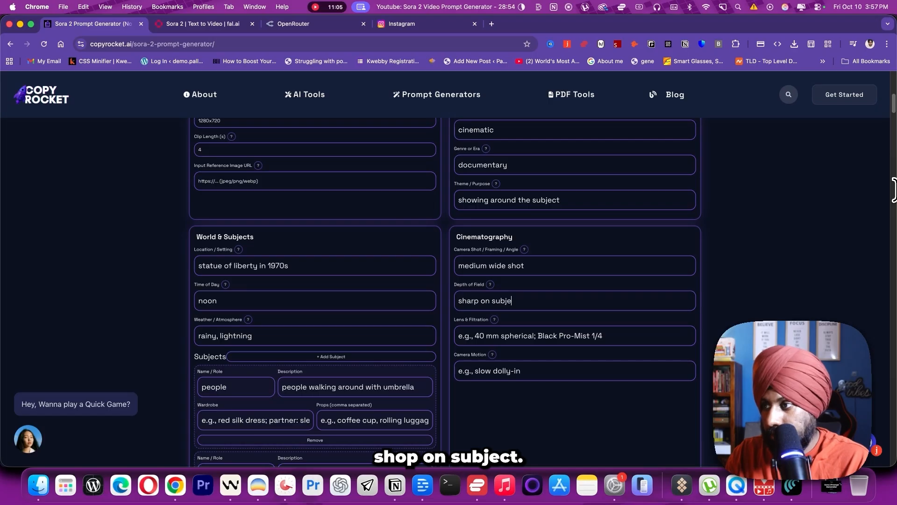
{"action": "type", "text": "on subje"}
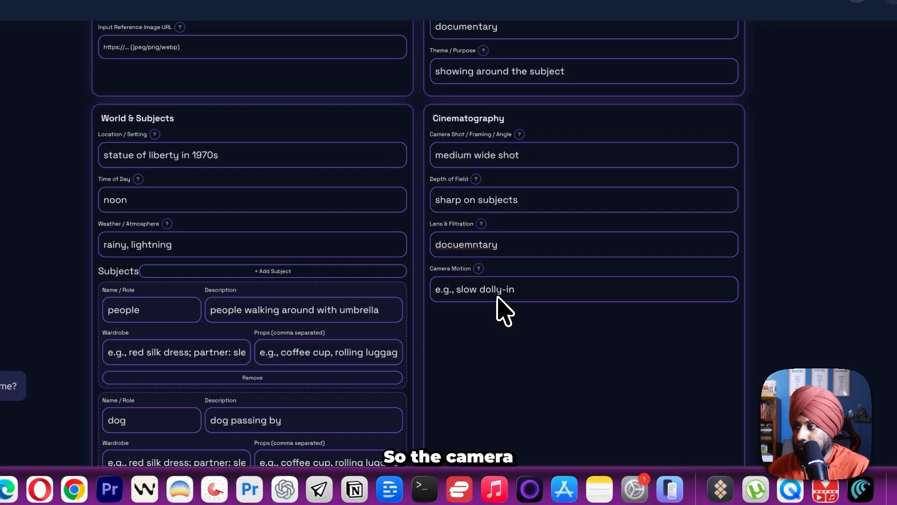
{"action": "left_click", "coordinate": [508, 376]}
{"action": "type", "text": "moving slowly towards left"}
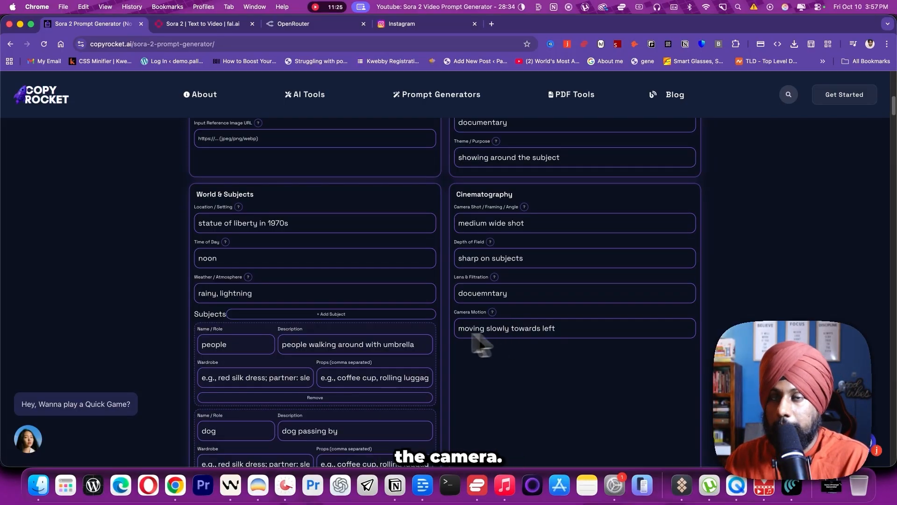
{"action": "scroll", "coordinate": [211, 337], "scroll_direction": "down", "scroll_amount": 5}
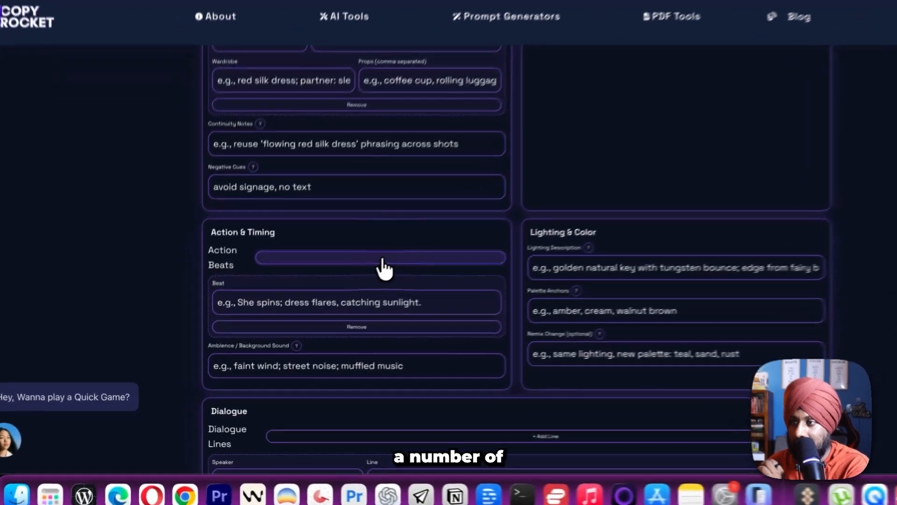
{"action": "left_click", "coordinate": [335, 290]}
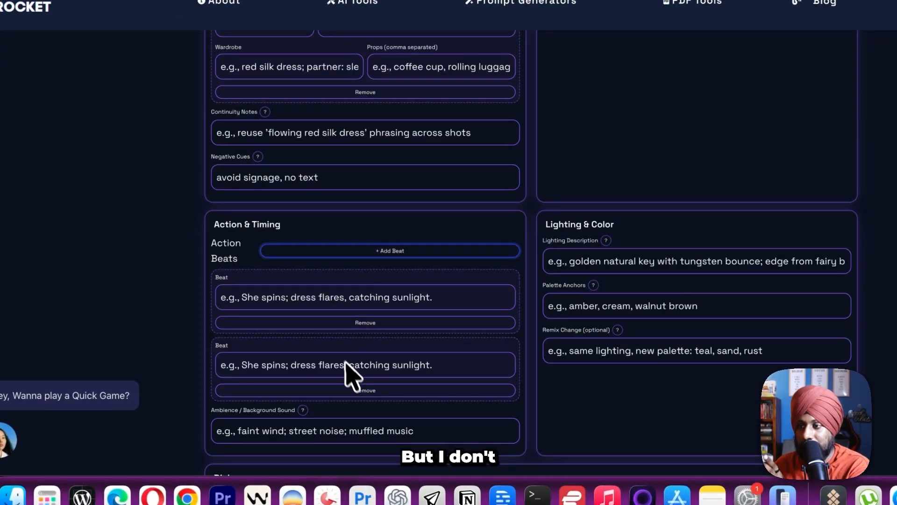
{"action": "left_click", "coordinate": [360, 391]}
{"action": "mouse_move", "coordinate": [310, 326]}
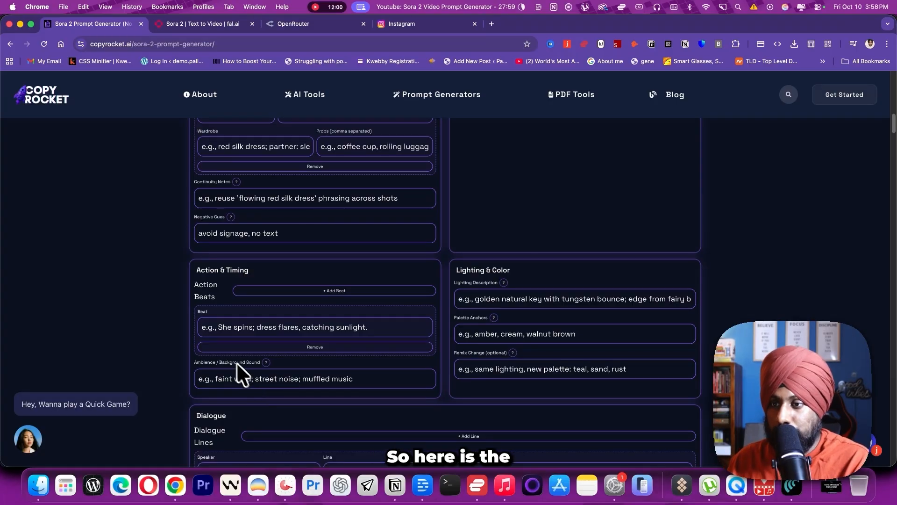
- Enter "rain, lightning" as the ambience / background sound in the Action & Timing section
{"action": "left_click", "coordinate": [304, 379]}
{"action": "type", "text": "rain"}
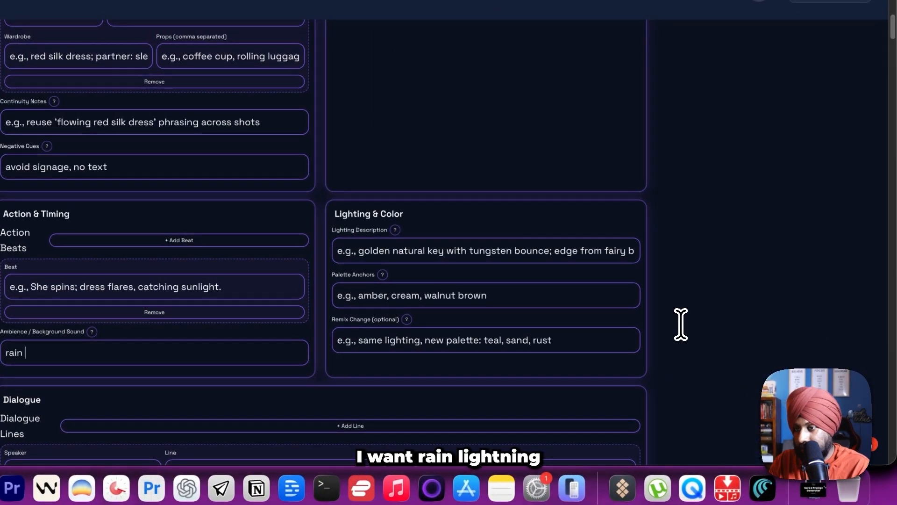
{"action": "type", "text": ", lightning"}
- Set the lighting description to "black and white", leaving the palette anchors and remix change empty
{"action": "scroll", "coordinate": [431, 253], "scroll_direction": "down", "scroll_amount": 1}
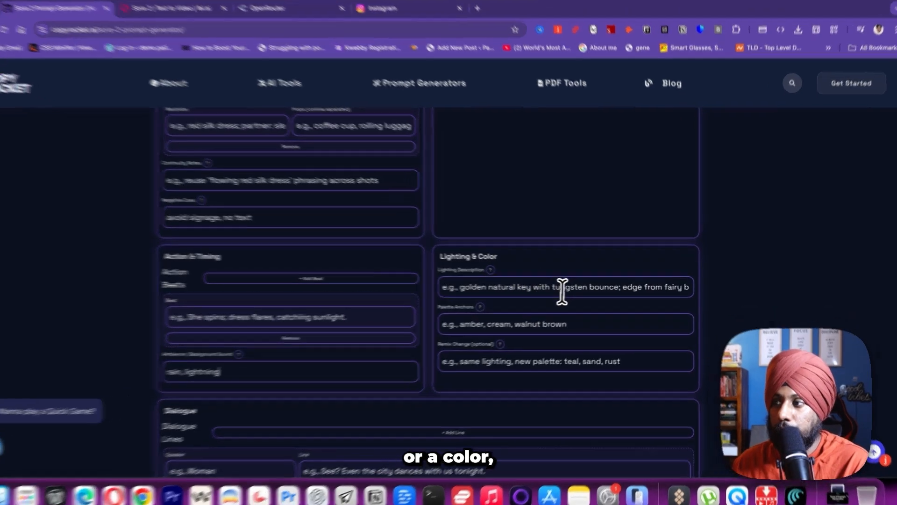
{"action": "left_click", "coordinate": [592, 281]}
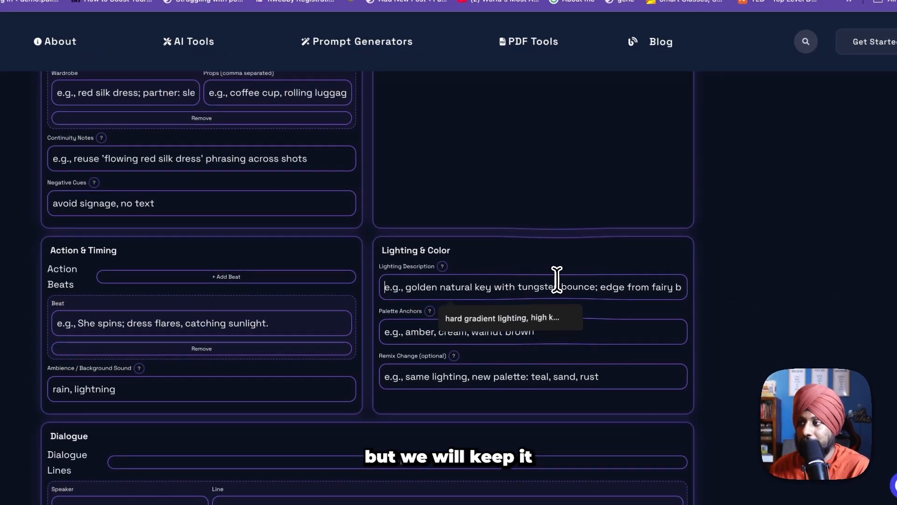
{"action": "type", "text": "black and wh"}
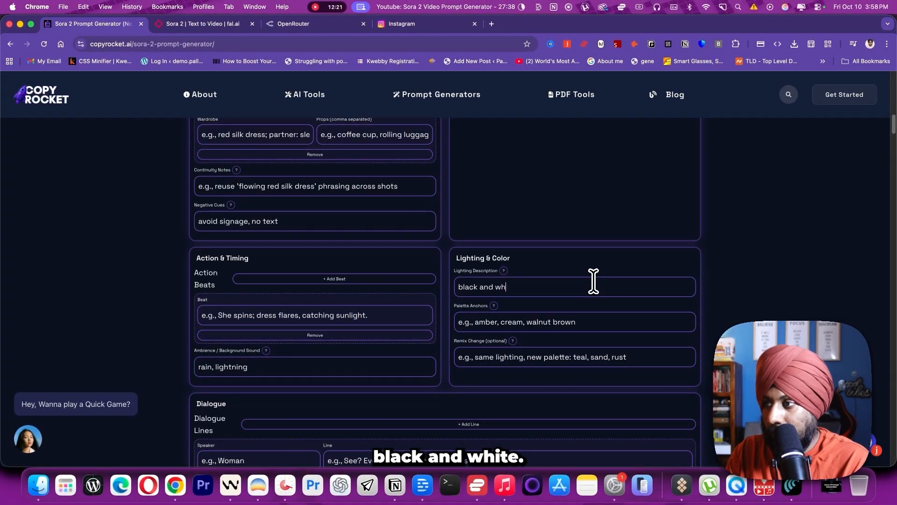
{"action": "type", "text": "ite"}
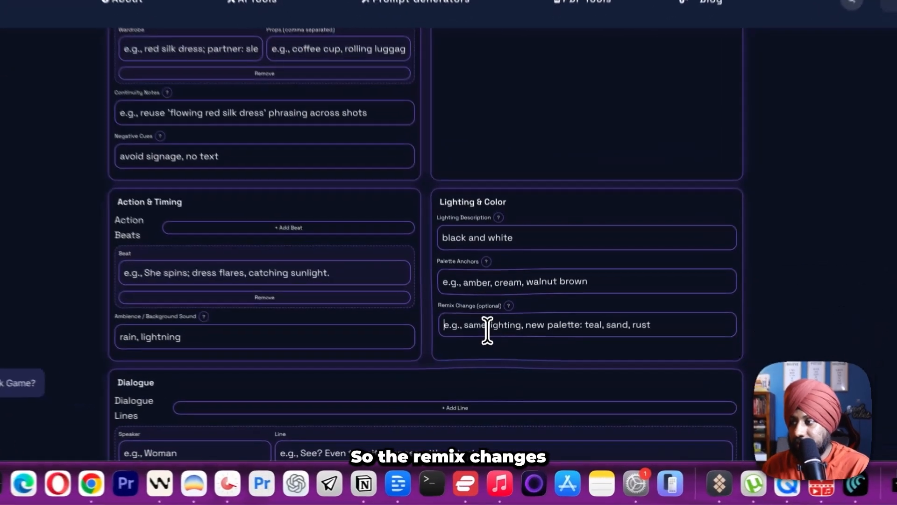
{"action": "left_click", "coordinate": [494, 361]}
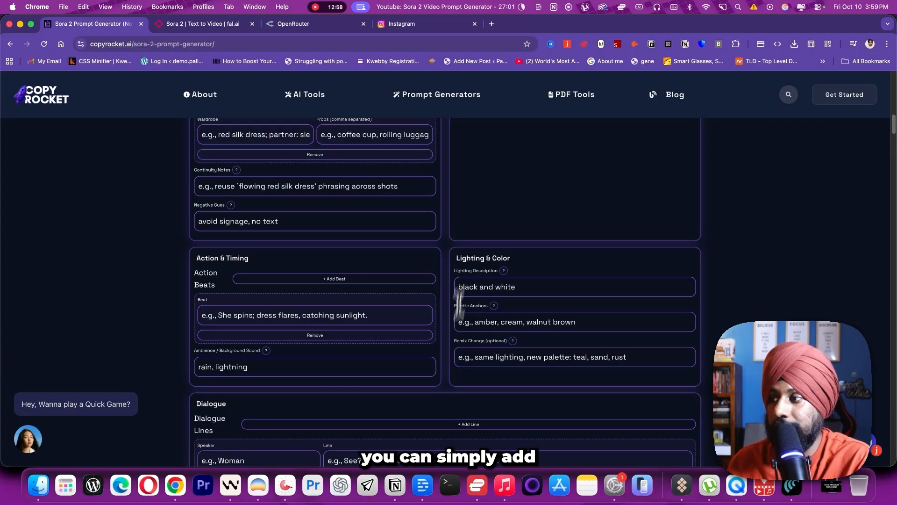
- Fill in the dialogue line with speaker "man (narrator)" and the text "here are people walking in rain to see statue of liberty"
{"action": "scroll", "coordinate": [480, 393], "scroll_direction": "down", "scroll_amount": 5}
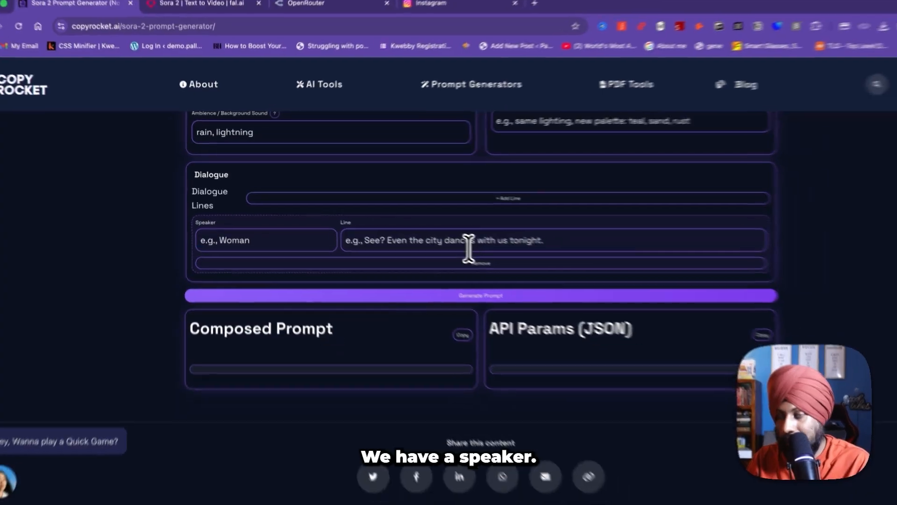
{"action": "type", "text": "man"}
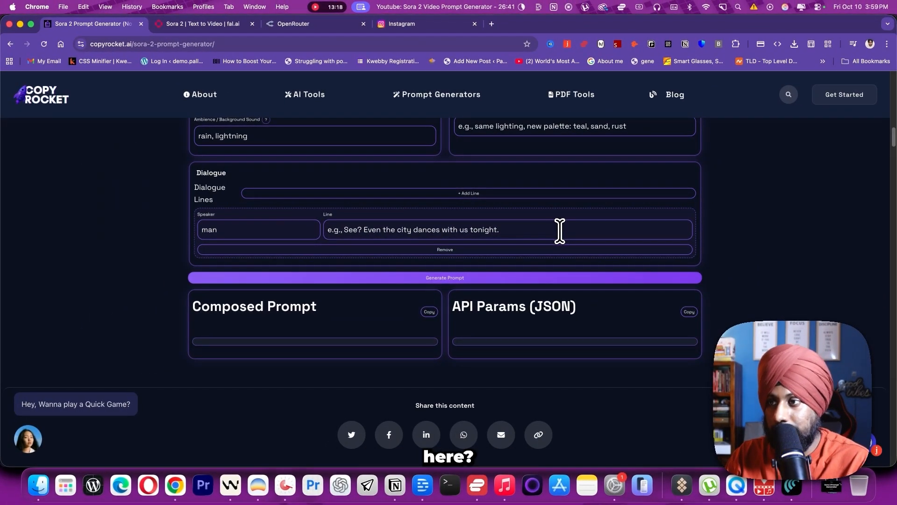
{"action": "type", "text": "here a"}
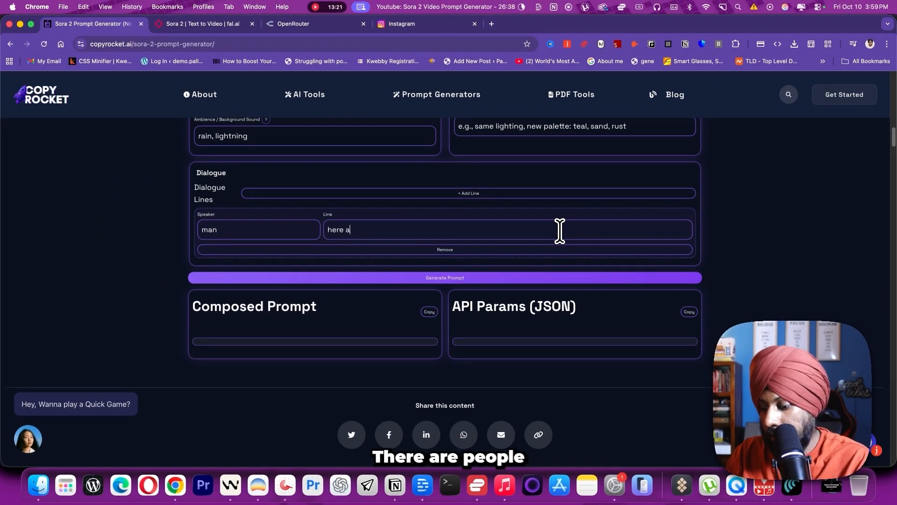
{"action": "type", "text": "re people walkin"}
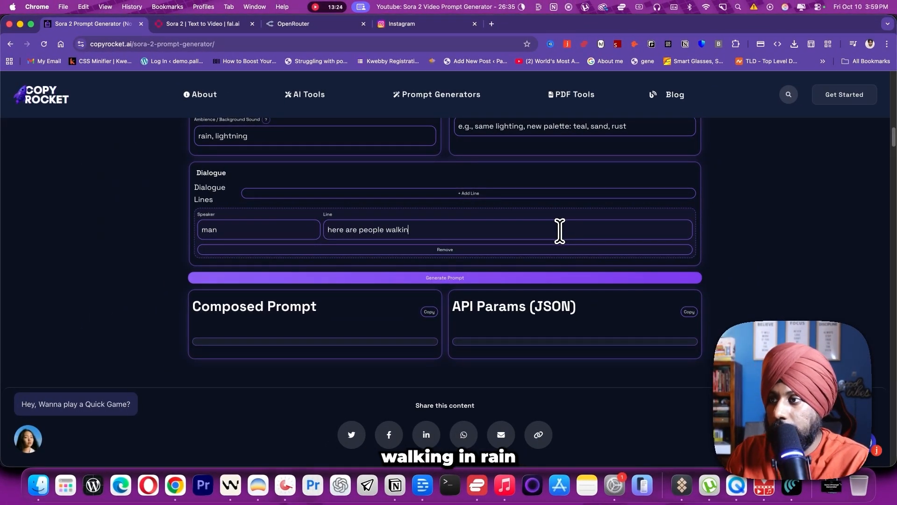
{"action": "type", "text": "g in rain to se"}
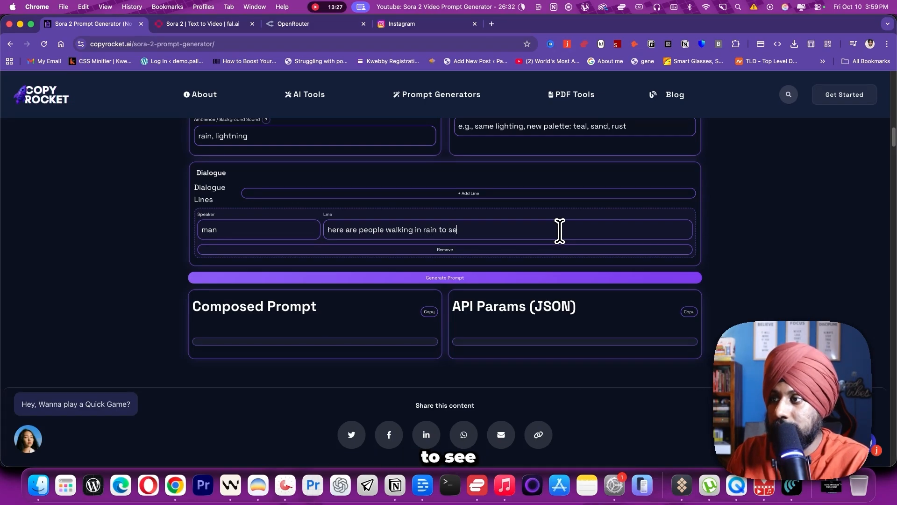
{"action": "type", "text": "e statue of liberty"}
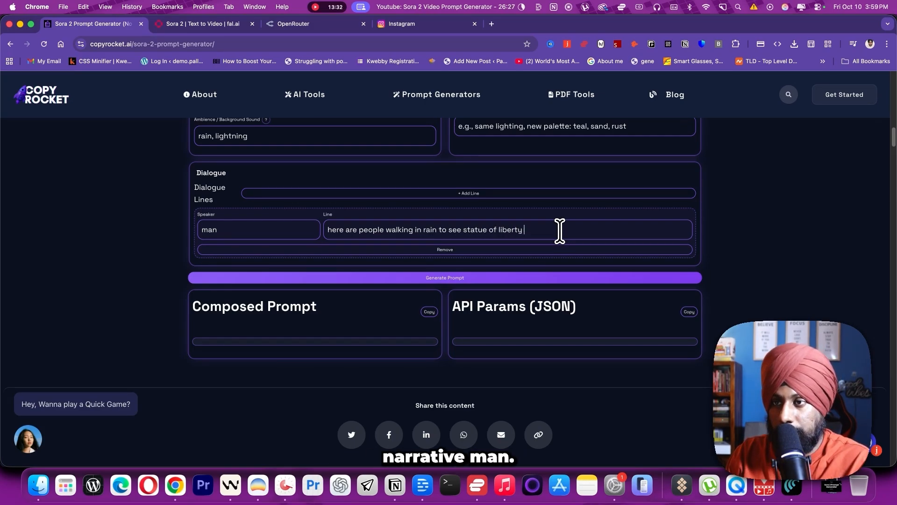
{"action": "left_click", "coordinate": [243, 224]}
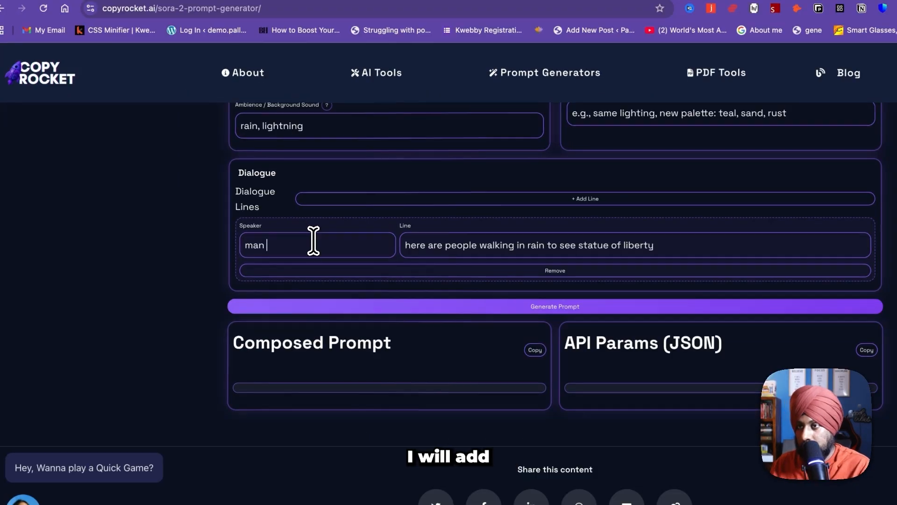
{"action": "type", "text": "(narrator)"}
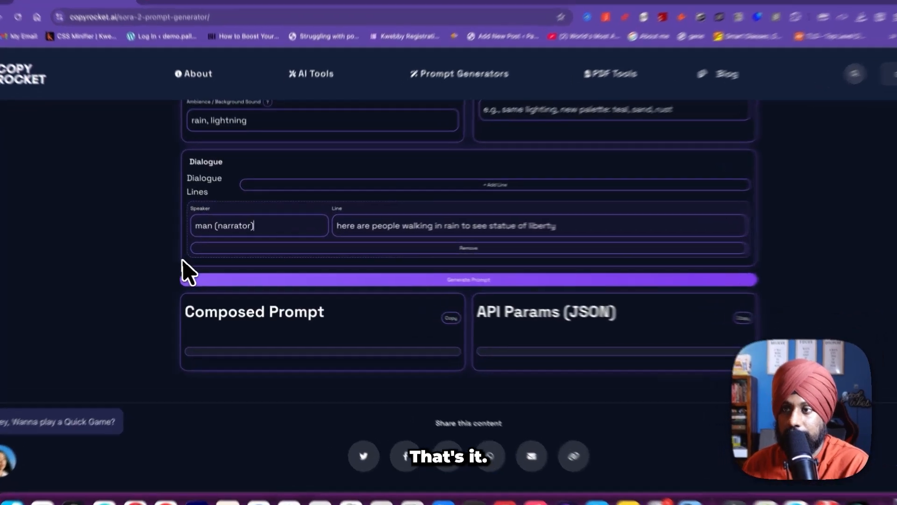
- Generate the prompt from the completed form and read through the composed prompt
{"action": "left_click", "coordinate": [555, 307]}
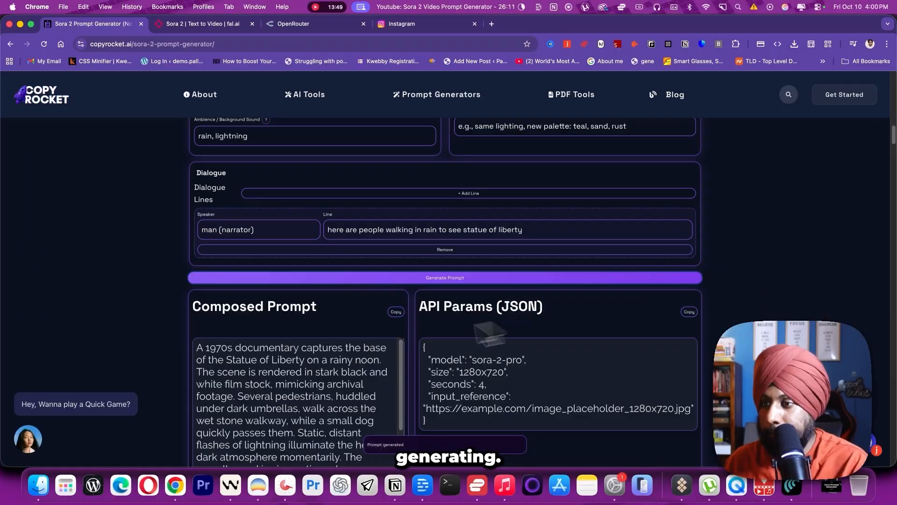
{"action": "scroll", "coordinate": [369, 373], "scroll_direction": "down", "scroll_amount": 3}
{"action": "scroll", "coordinate": [364, 360], "scroll_direction": "down", "scroll_amount": 2}
{"action": "scroll", "coordinate": [306, 311], "scroll_direction": "down", "scroll_amount": 5}
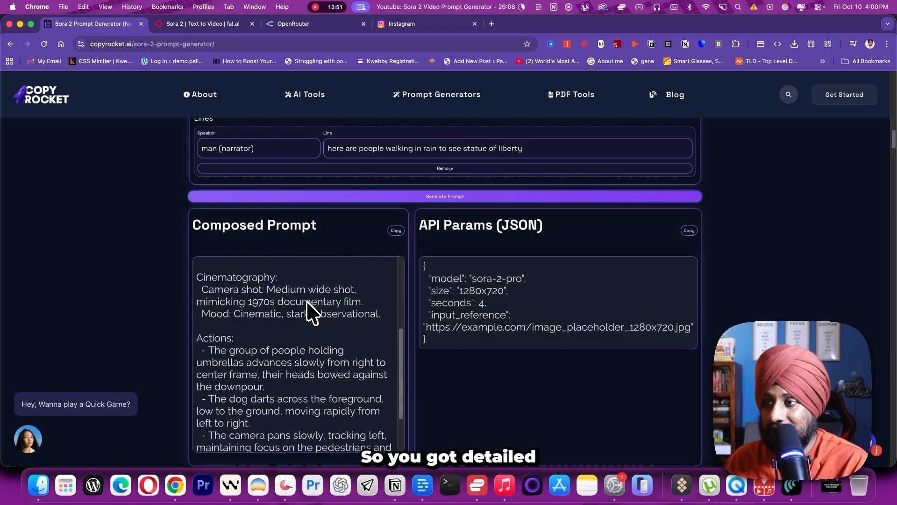
{"action": "scroll", "coordinate": [307, 301], "scroll_direction": "down", "scroll_amount": 1}
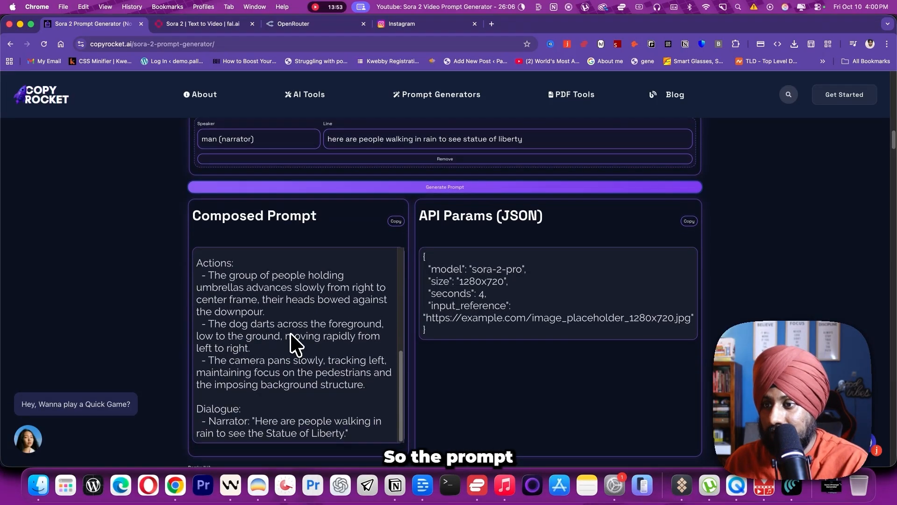
{"action": "scroll", "coordinate": [297, 345], "scroll_direction": "up", "scroll_amount": 10}
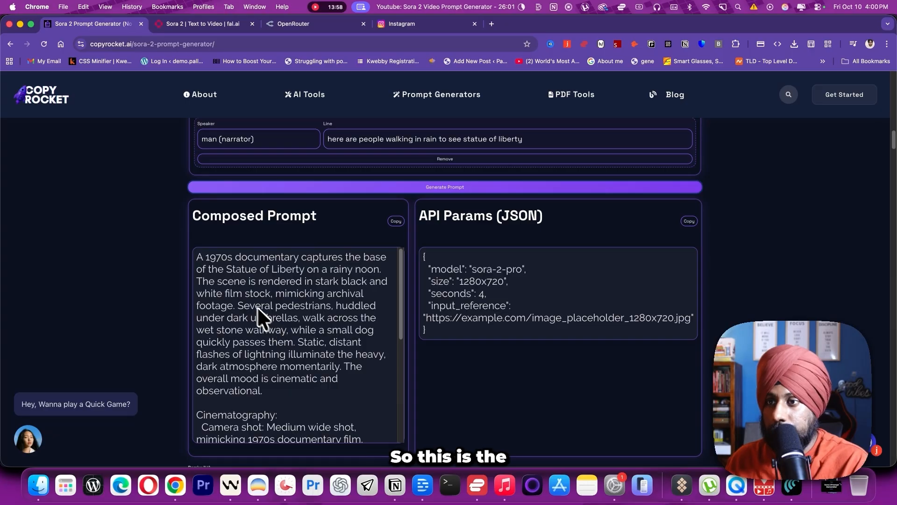
{"action": "scroll", "coordinate": [222, 293], "scroll_direction": "down", "scroll_amount": 5}
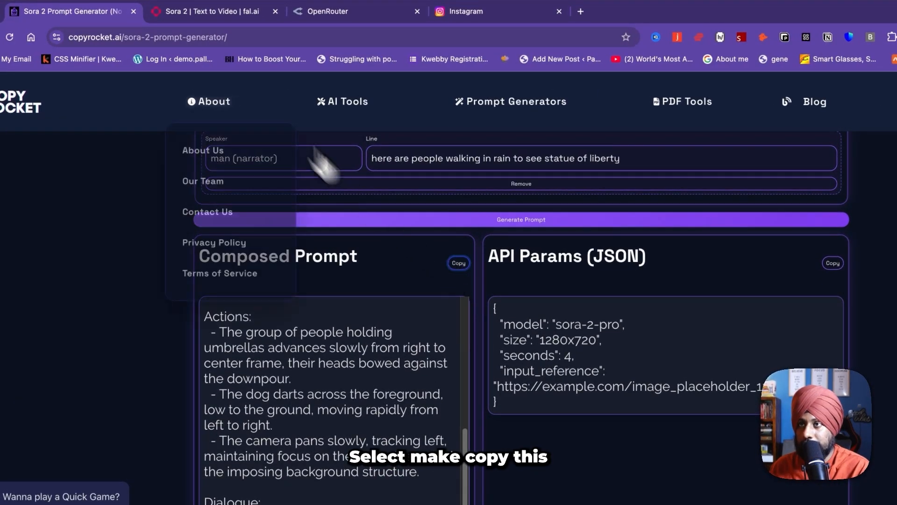
- Copy the composed prompt and replace the sample prompt on fal.ai's Sora 2 text-to-video page with it
{"action": "left_click", "coordinate": [201, 23]}
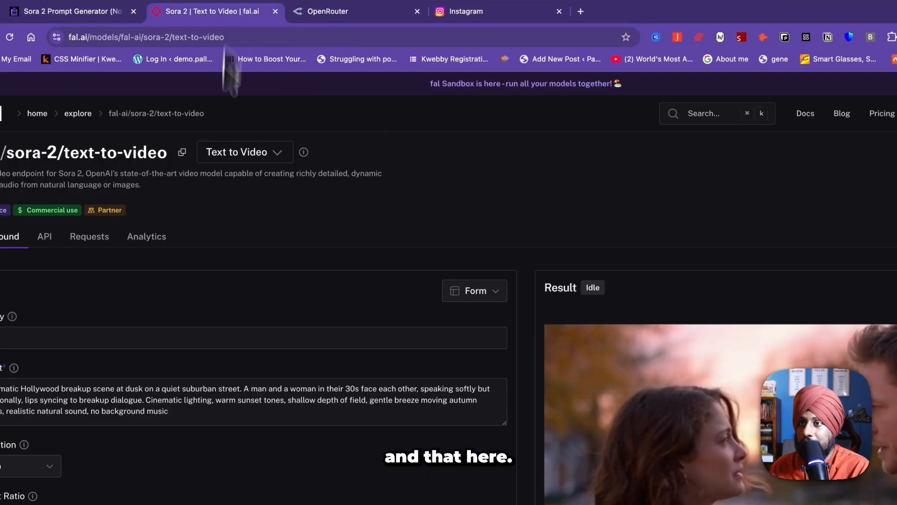
{"action": "left_click", "coordinate": [203, 389]}
{"action": "key", "text": "super+a"}
{"action": "key", "text": "super+v"}
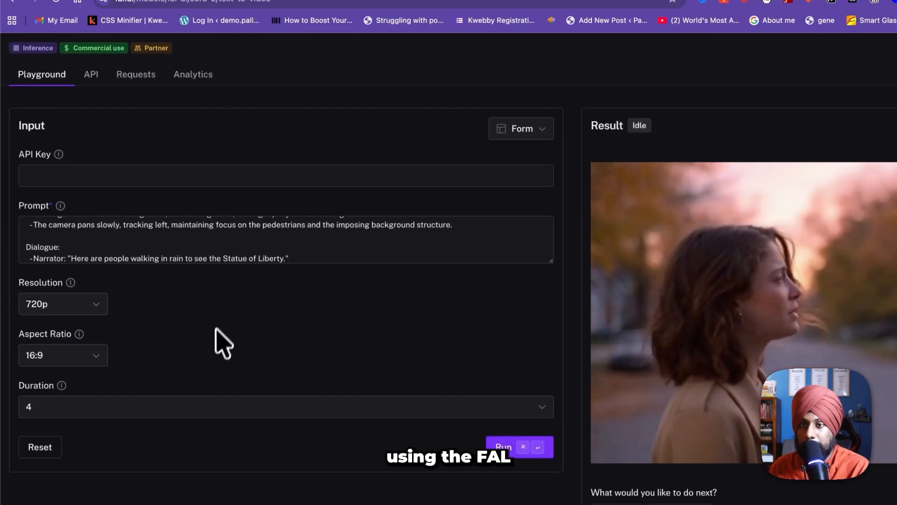
- Examine the available Sora 2 endpoint variants and the pricing note beneath the sample result
{"action": "scroll", "coordinate": [140, 322], "scroll_direction": "up", "scroll_amount": 3}
{"action": "left_click", "coordinate": [300, 120]}
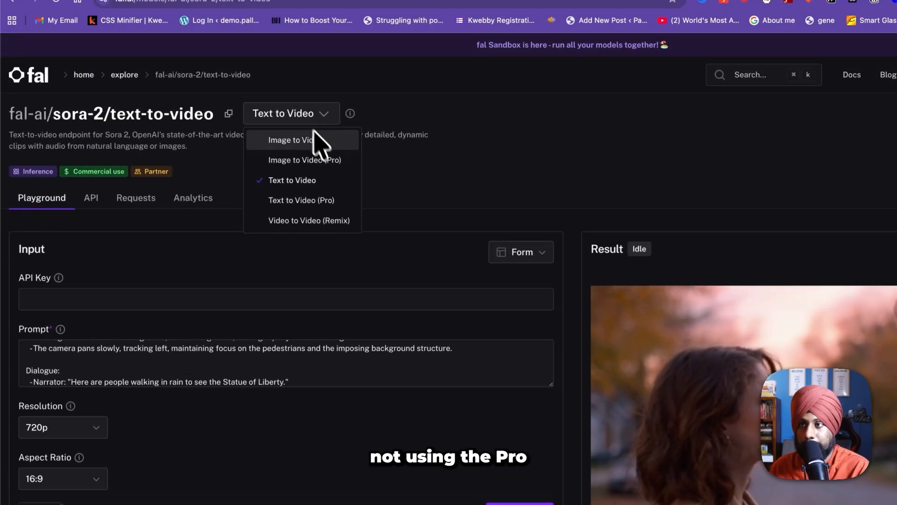
{"action": "left_click", "coordinate": [203, 279]}
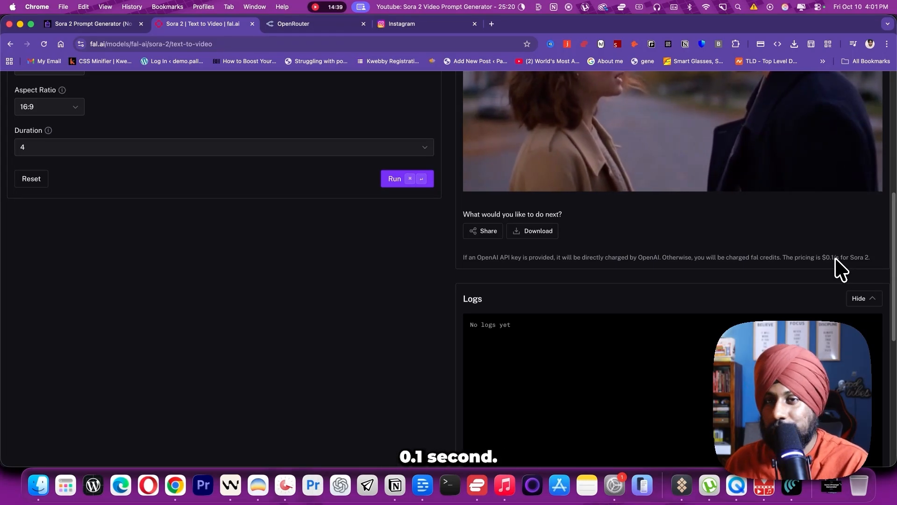
{"action": "scroll", "coordinate": [839, 267], "scroll_direction": "up", "scroll_amount": 4}
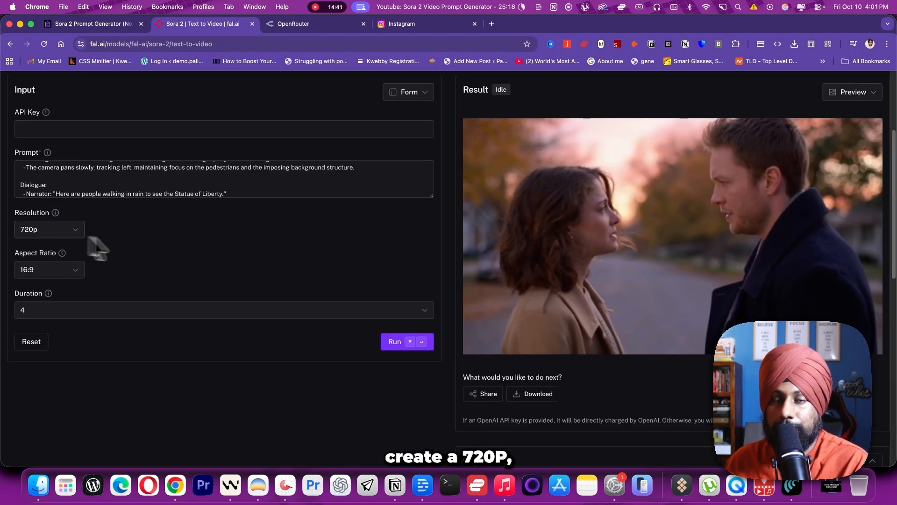
{"action": "scroll", "coordinate": [173, 253], "scroll_direction": "up", "scroll_amount": 3}
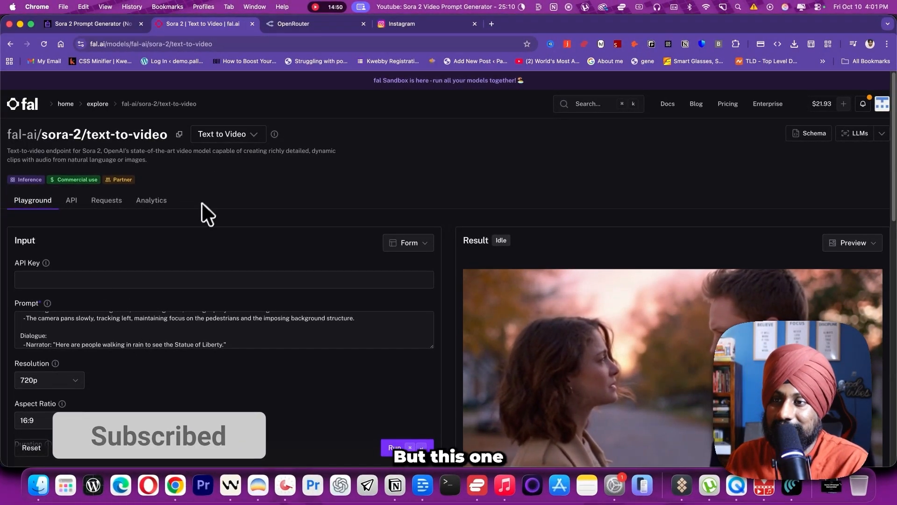
- Choose 720p as the video resolution and 16:9 as the aspect ratio
{"action": "scroll", "coordinate": [176, 286], "scroll_direction": "down", "scroll_amount": 3}
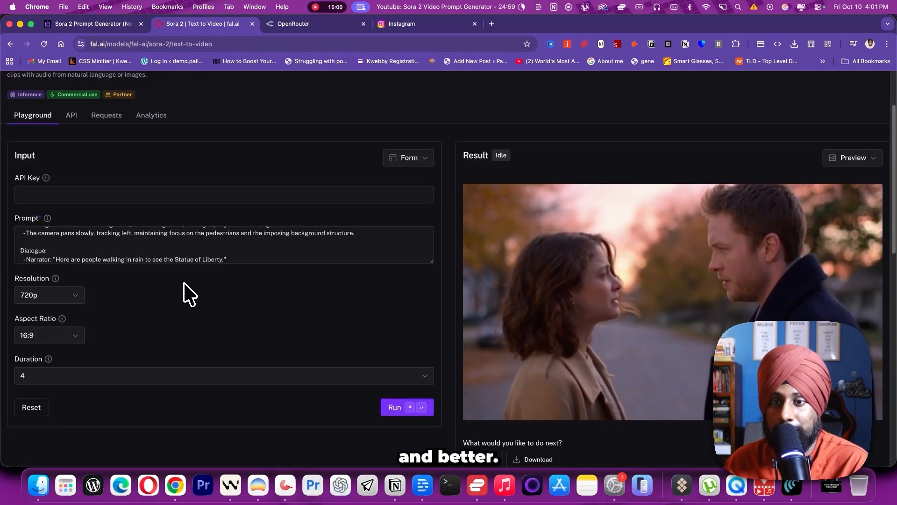
{"action": "left_click", "coordinate": [46, 374]}
{"action": "left_click", "coordinate": [104, 300]}
{"action": "left_click", "coordinate": [70, 295]}
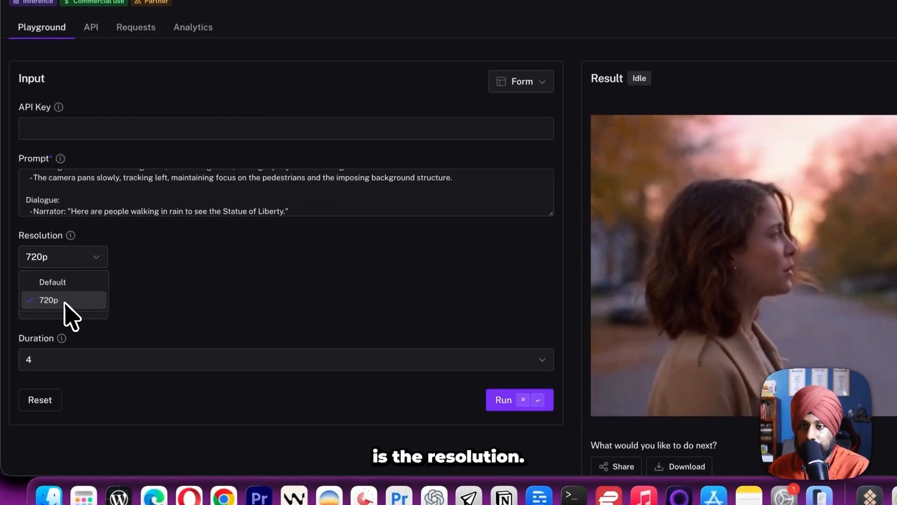
{"action": "left_click", "coordinate": [65, 302]}
{"action": "left_click", "coordinate": [60, 310]}
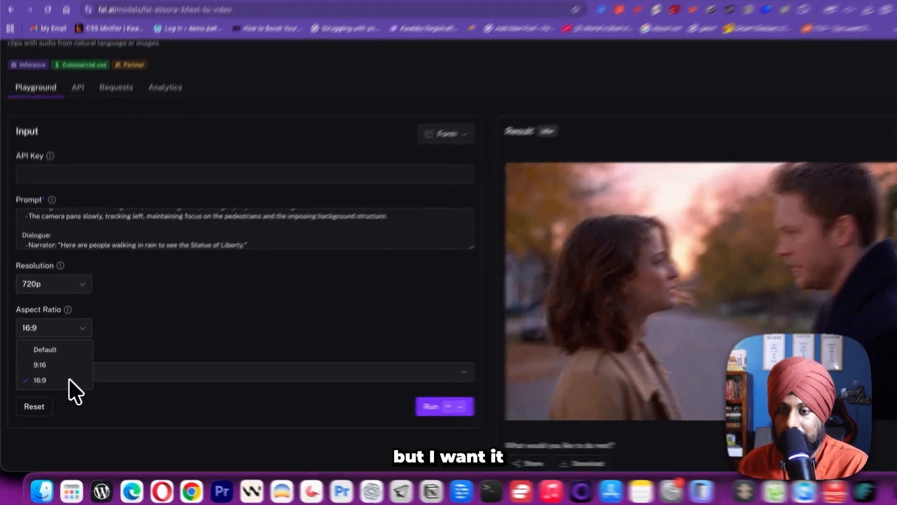
{"action": "left_click", "coordinate": [69, 382]}
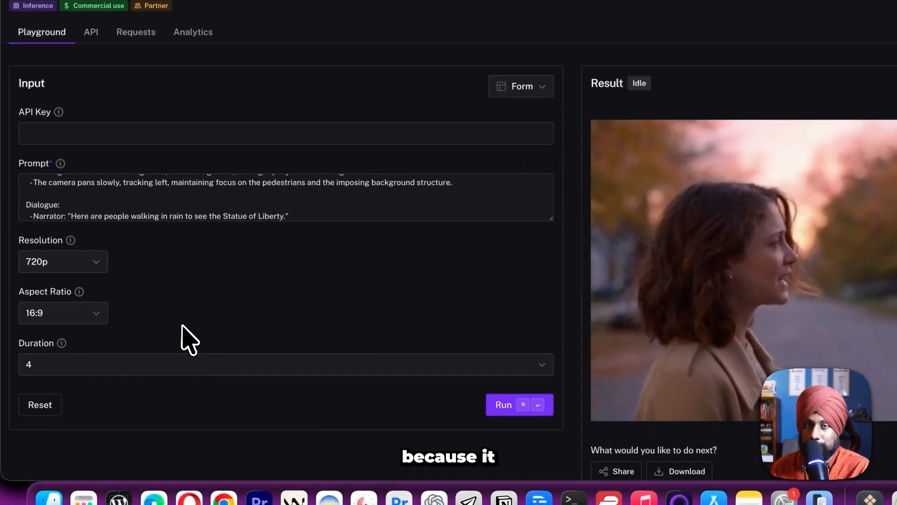
- Switch the aspect ratio to 9:16 and set it back to 16:9
{"action": "left_click", "coordinate": [84, 315]}
{"action": "left_click", "coordinate": [75, 357]}
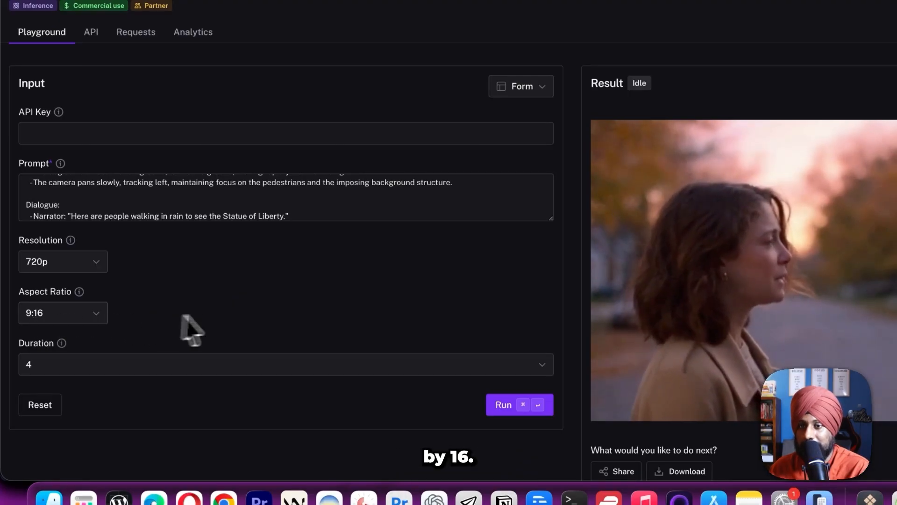
{"action": "left_click", "coordinate": [66, 318]}
{"action": "left_click", "coordinate": [70, 367]}
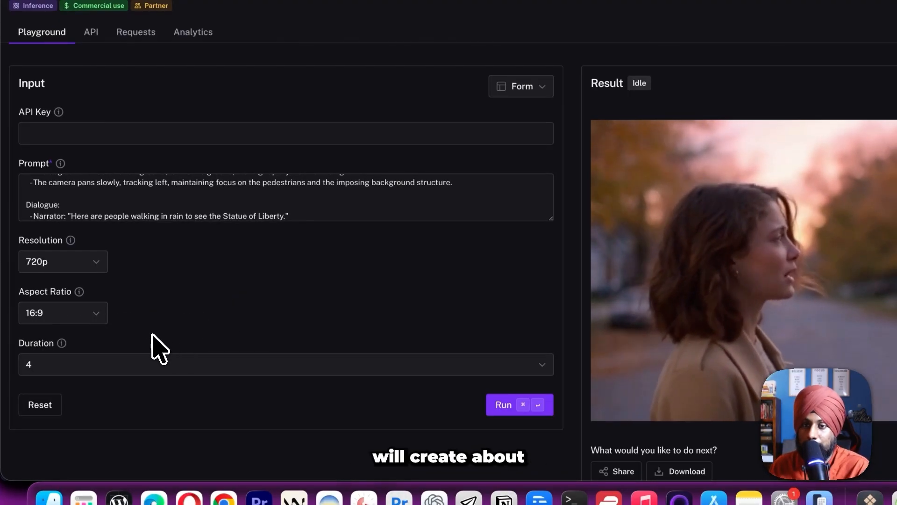
- Set the video duration to 8 seconds and run the generation
{"action": "scroll", "coordinate": [93, 323], "scroll_direction": "down", "scroll_amount": 3}
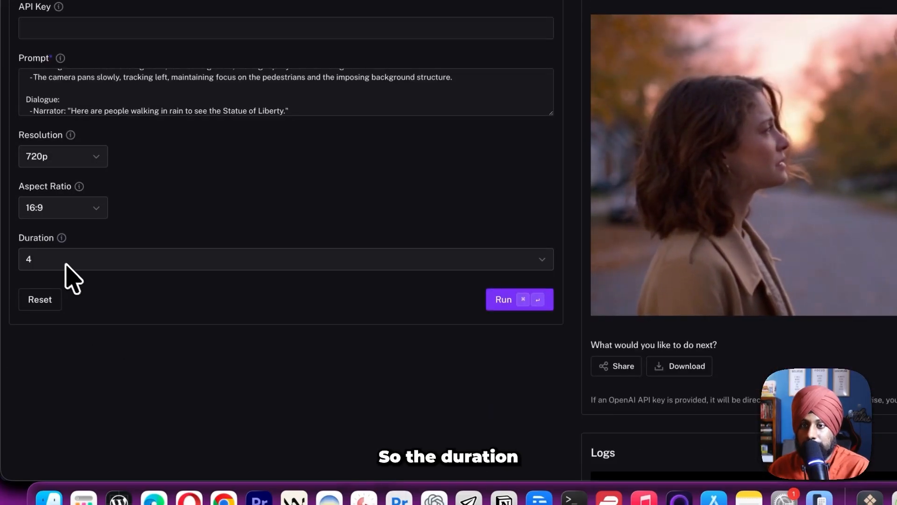
{"action": "left_click", "coordinate": [68, 263]}
{"action": "left_click", "coordinate": [87, 327]}
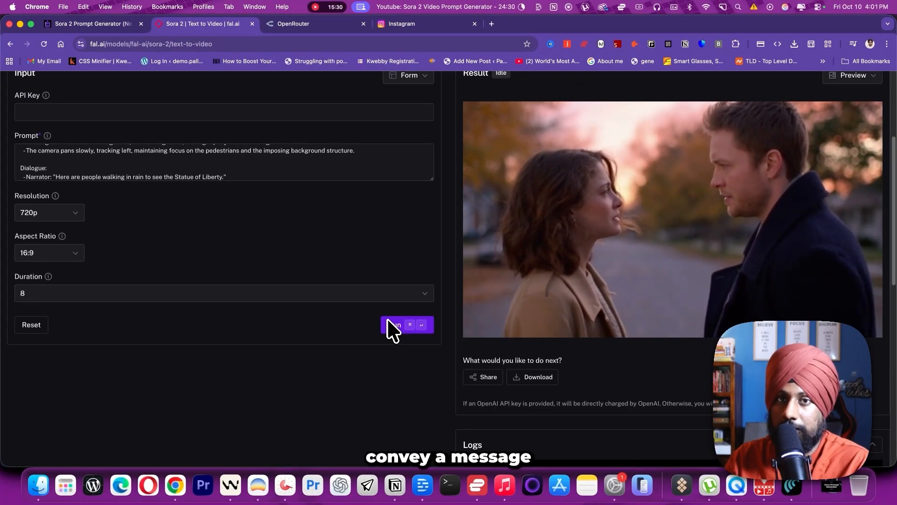
{"action": "left_click", "coordinate": [310, 296]}
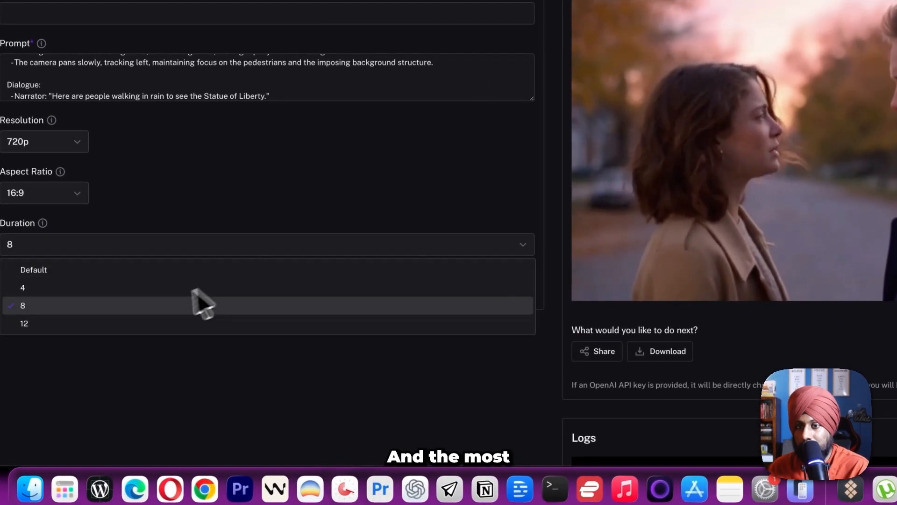
{"action": "left_click", "coordinate": [125, 411]}
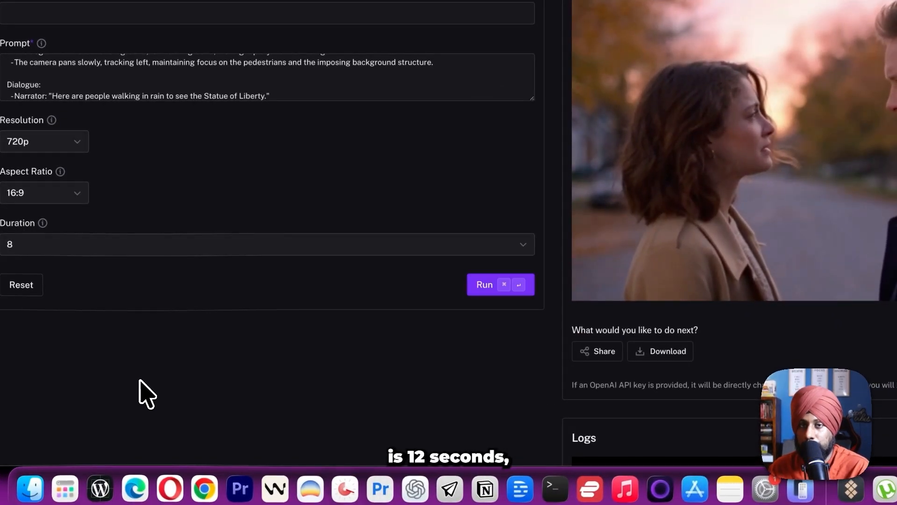
{"action": "left_click", "coordinate": [491, 290]}
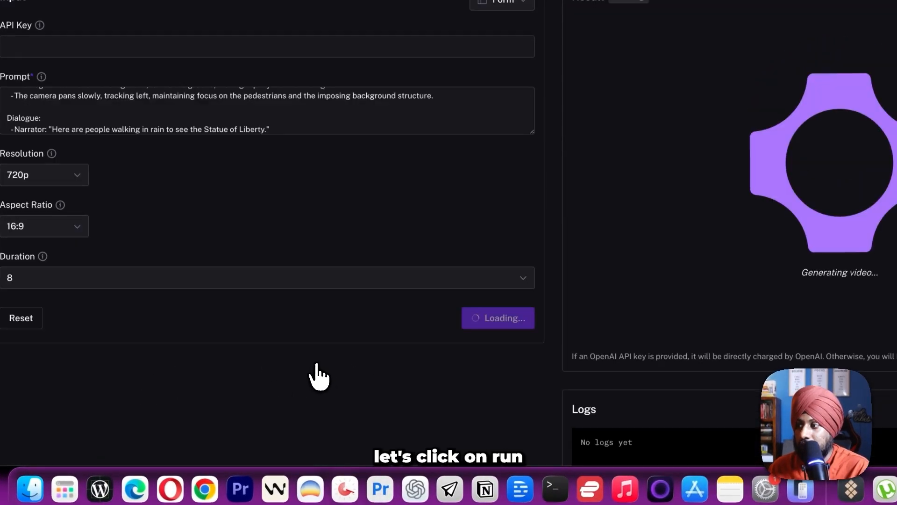
- Unmute and play the generated Statue of Liberty video, pausing it partway and resuming playback
{"action": "scroll", "coordinate": [318, 378], "scroll_direction": "up", "scroll_amount": 4}
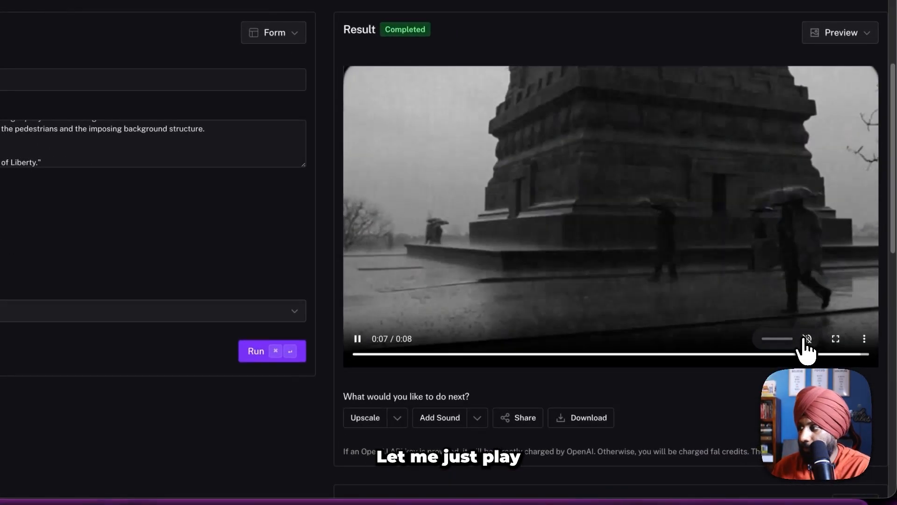
{"action": "left_click", "coordinate": [806, 339]}
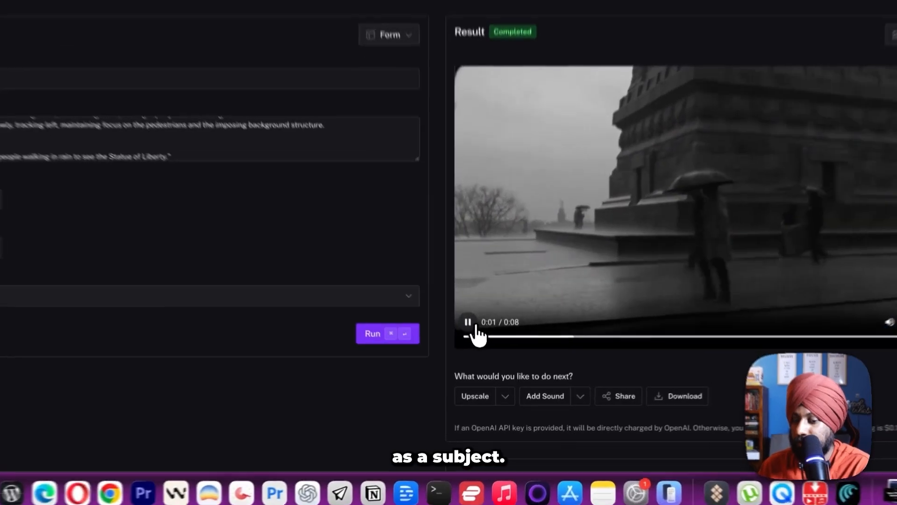
{"action": "left_click", "coordinate": [468, 323]}
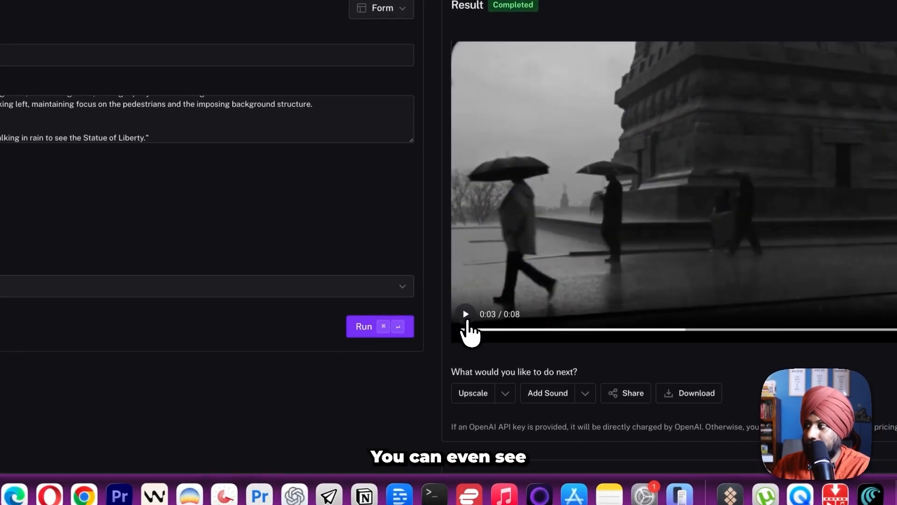
{"action": "left_click", "coordinate": [467, 318]}
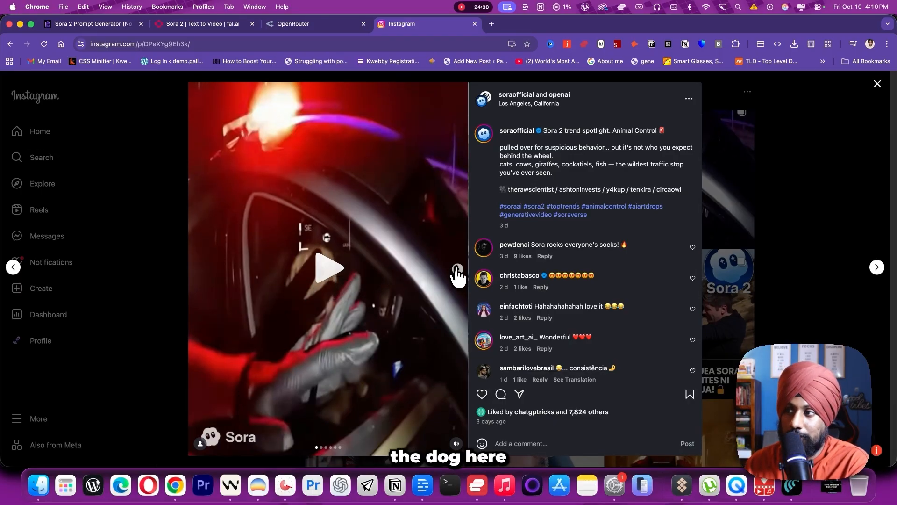
- Browse the example videos in the Sora 2 "Animal Control" trend post on Instagram
{"action": "left_click", "coordinate": [457, 269]}
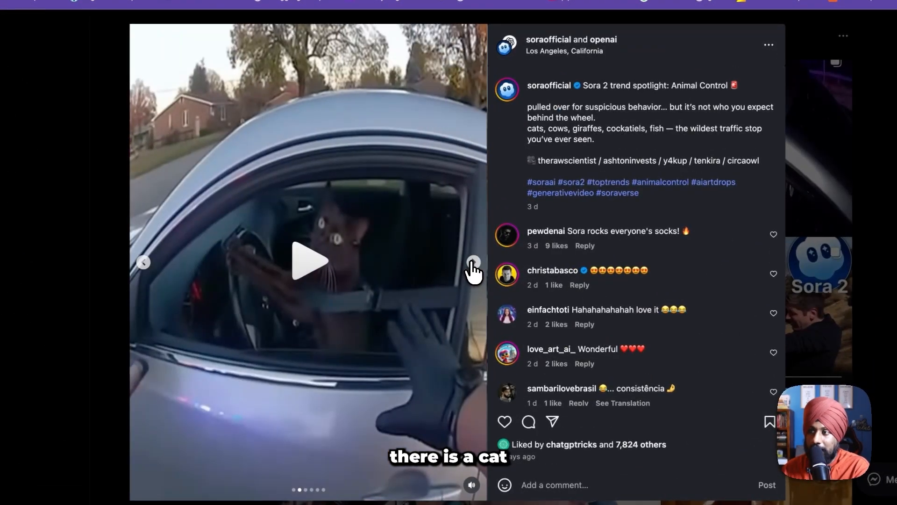
{"action": "left_click", "coordinate": [474, 266]}
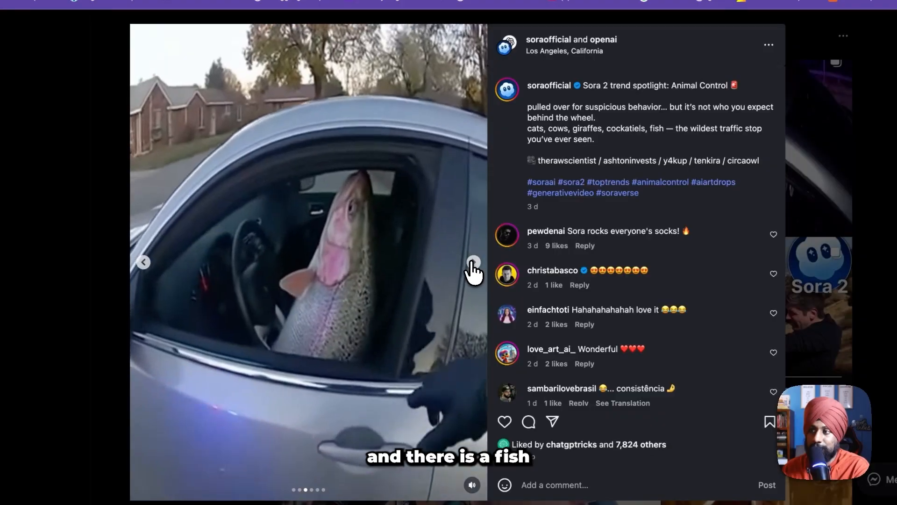
{"action": "left_click", "coordinate": [473, 267]}
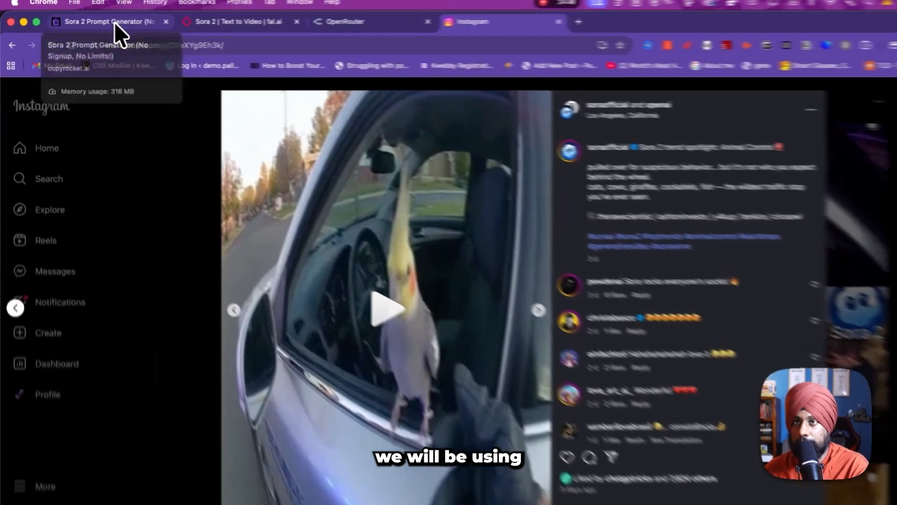
- Return to the Sora 2 Prompt Generator and enter "police bodycam footage" as the style under Creative Intent
{"action": "left_click", "coordinate": [91, 23]}
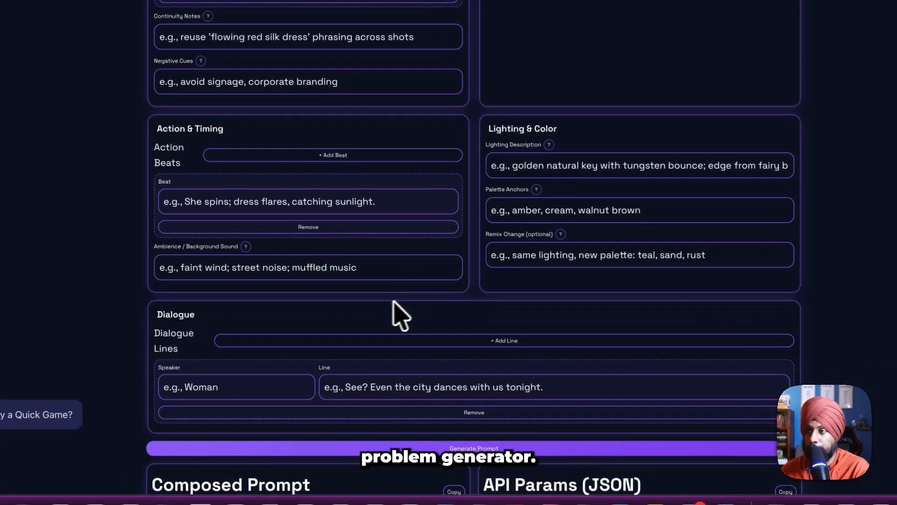
{"action": "scroll", "coordinate": [386, 314], "scroll_direction": "up", "scroll_amount": 10}
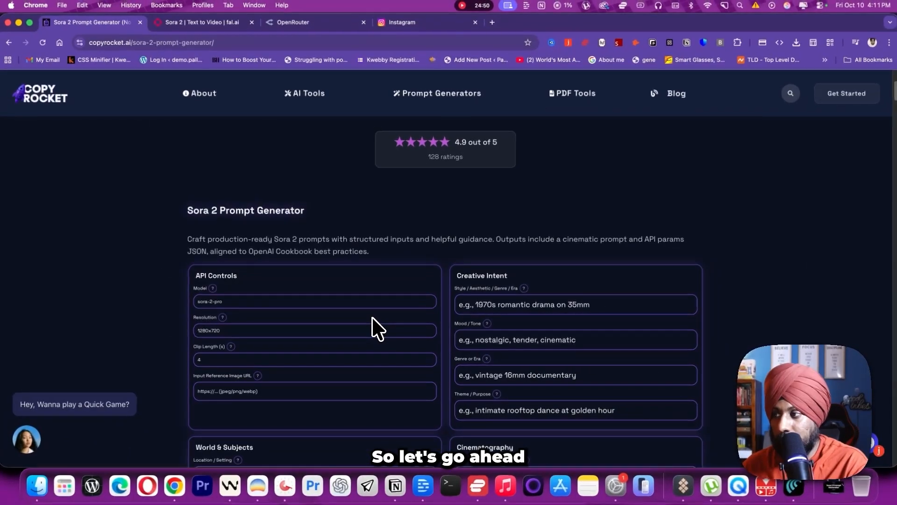
{"action": "scroll", "coordinate": [378, 329], "scroll_direction": "down", "scroll_amount": 2}
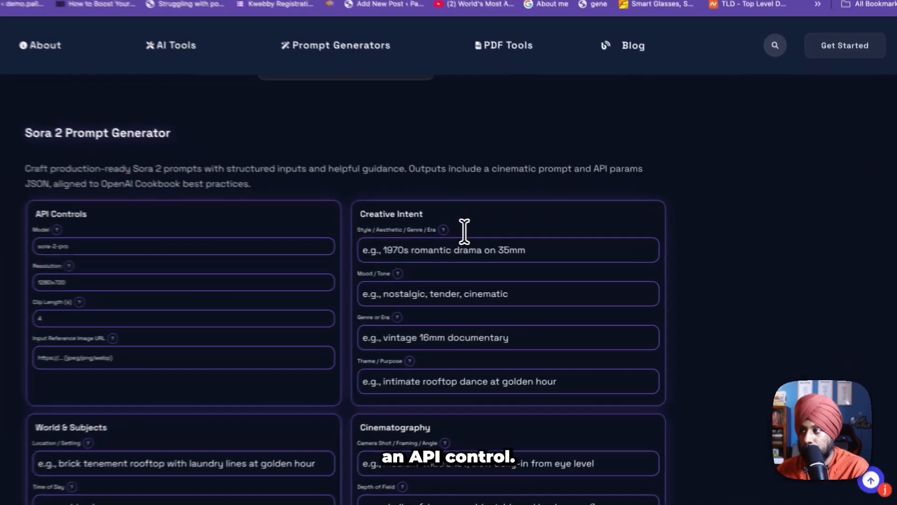
{"action": "left_click", "coordinate": [553, 249]}
{"action": "type", "text": "police bodycam footage"}
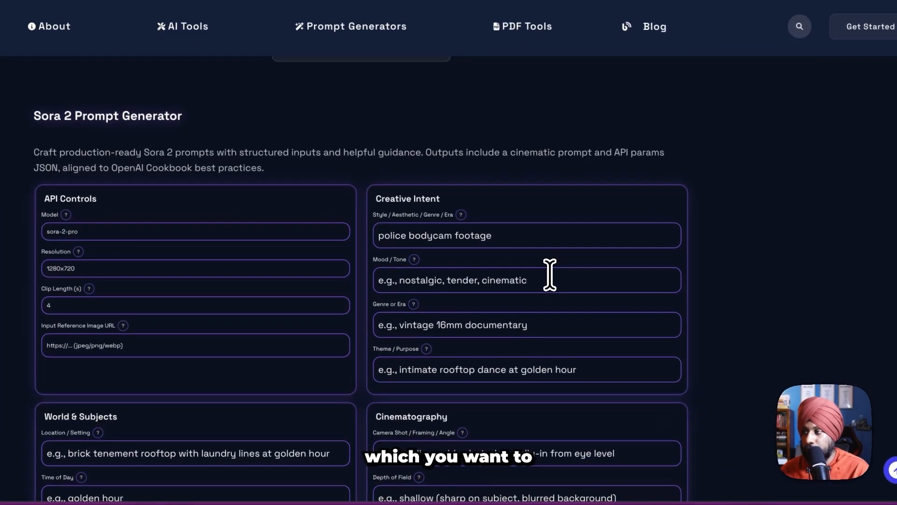
- Set the mood to "police confronts driver asking for registration and license." and the genre to "realistic"
{"action": "left_click", "coordinate": [533, 281]}
{"action": "type", "text": "police co"}
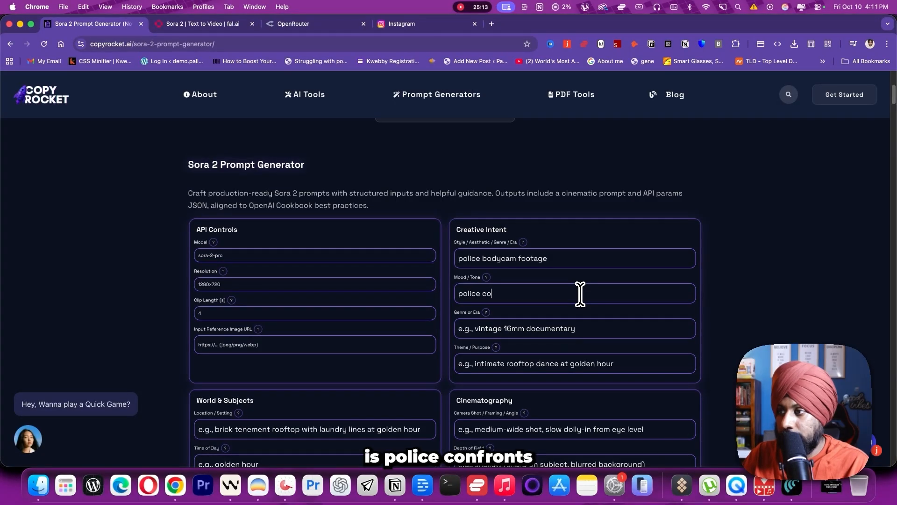
{"action": "type", "text": "nfronts a"}
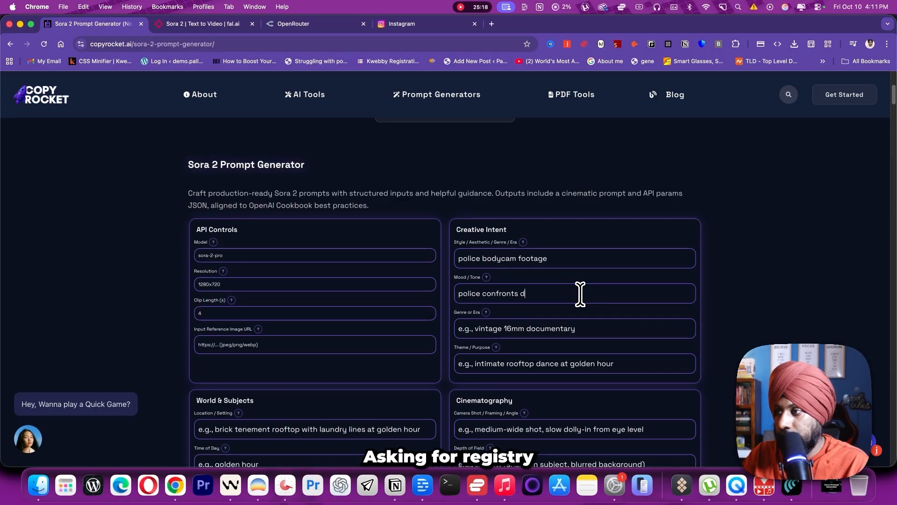
{"action": "key", "text": "BackSpace"}
{"action": "type", "text": "ation and "}
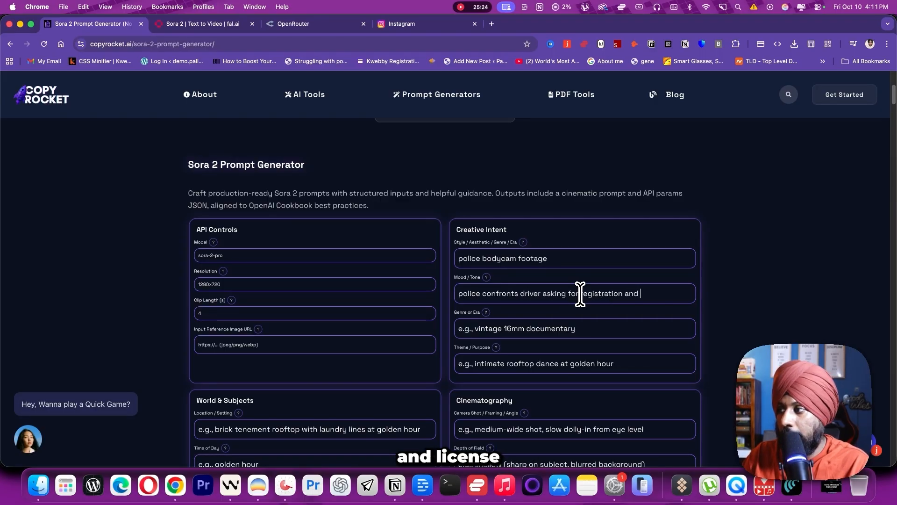
{"action": "type", "text": "license."}
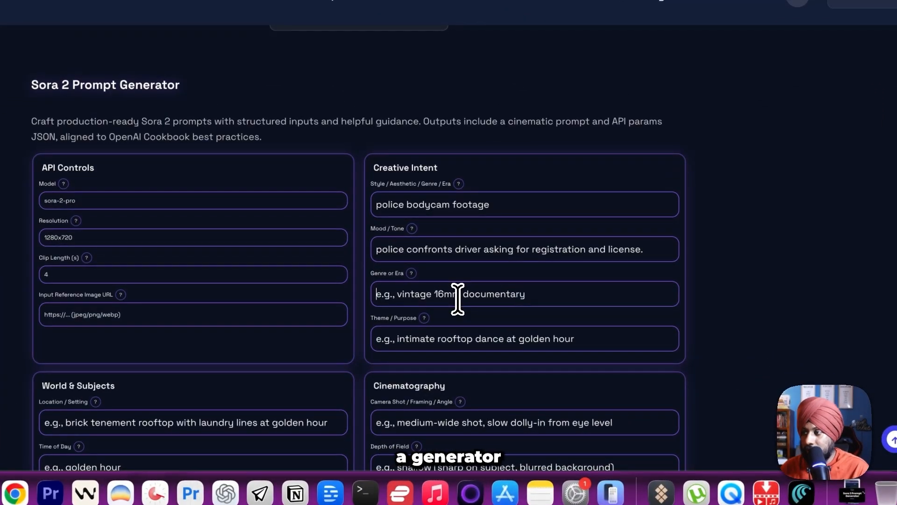
{"action": "left_click", "coordinate": [522, 332]}
{"action": "type", "text": "realistic"}
- Enter the theme as "police confronts a driver which is goat (animal) on driver seat, asking for registration and license, and after questions, it runs away"
{"action": "scroll", "coordinate": [458, 299], "scroll_direction": "down", "scroll_amount": 1}
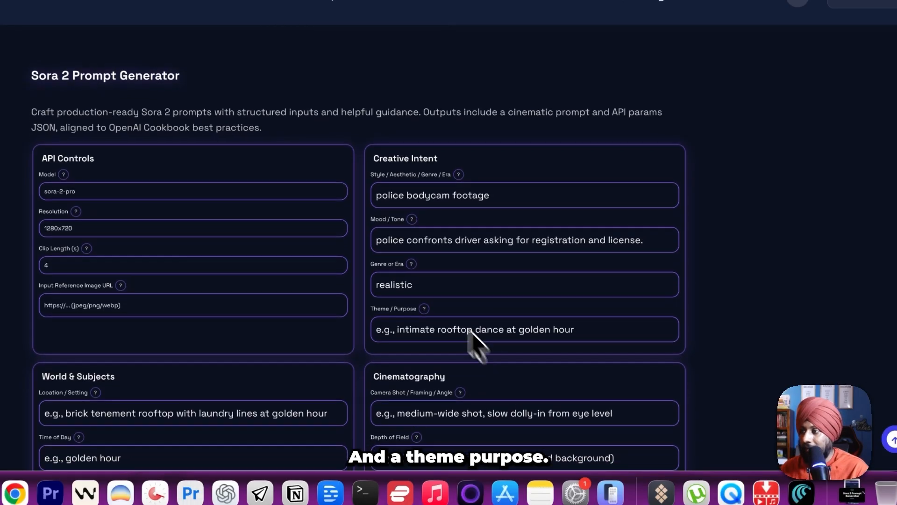
{"action": "left_click", "coordinate": [441, 336]}
{"action": "type", "text": "poli"}
{"action": "type", "text": "ce confr"}
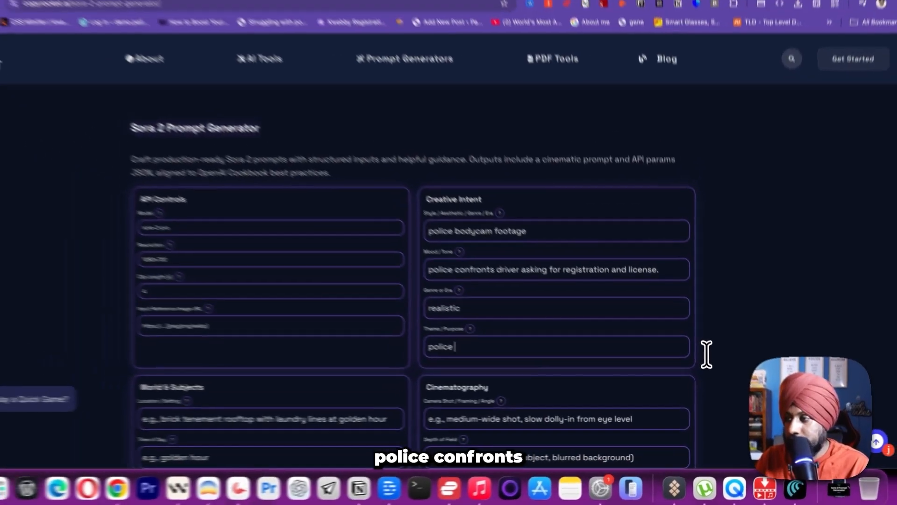
{"action": "type", "text": "onts a dri"}
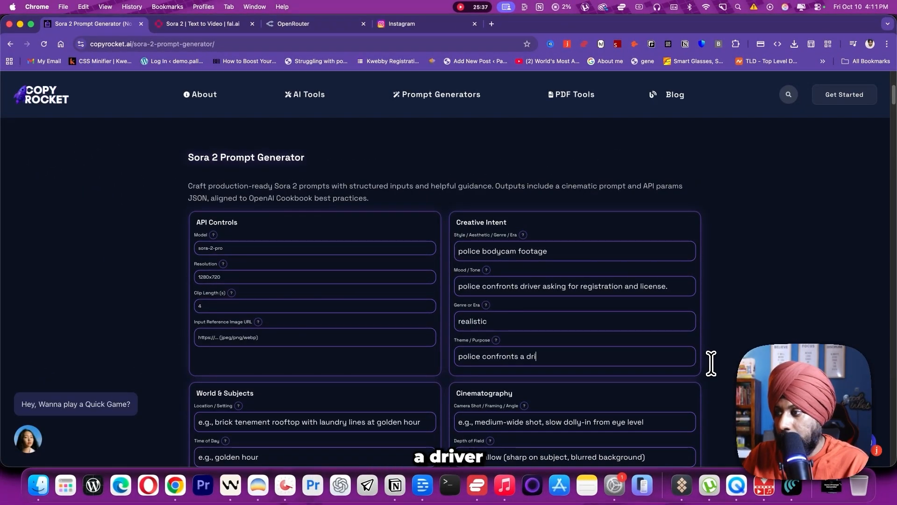
{"action": "type", "text": "ver which is go"}
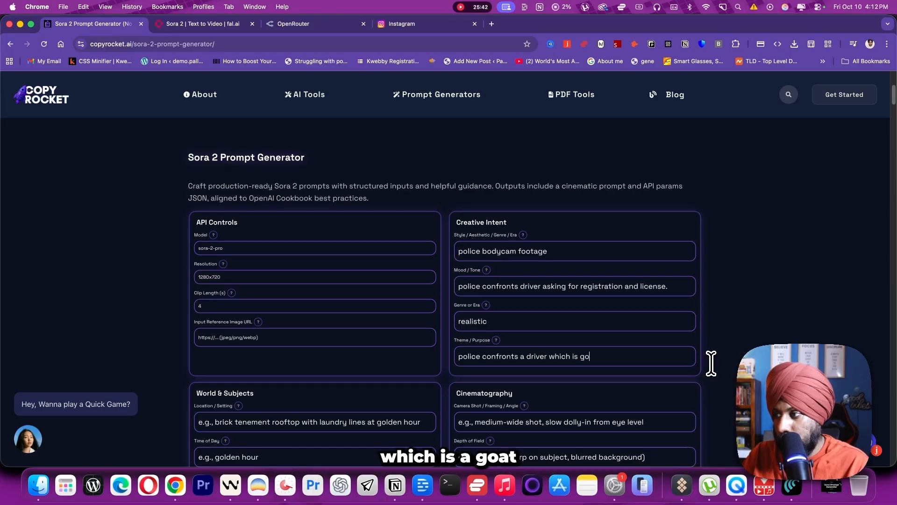
{"action": "type", "text": "at (animal) on driver seat, asking for registr"}
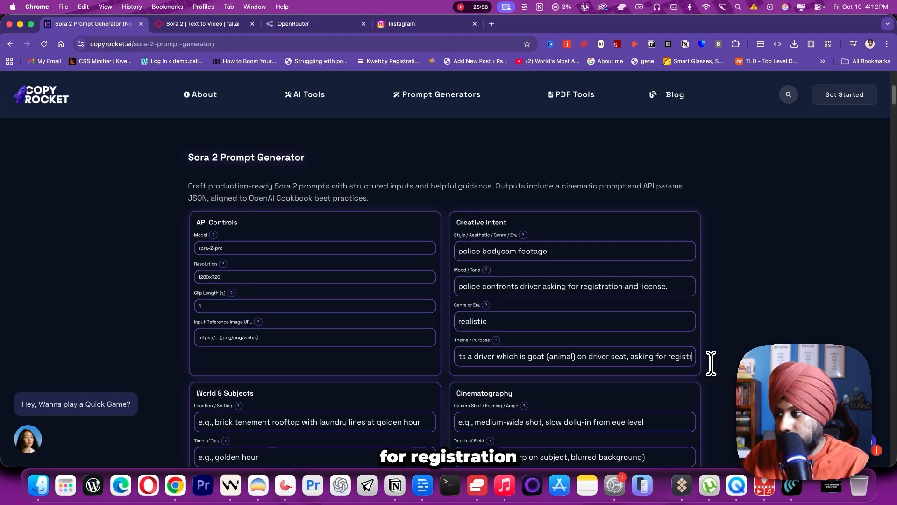
{"action": "type", "text": "ation and license"}
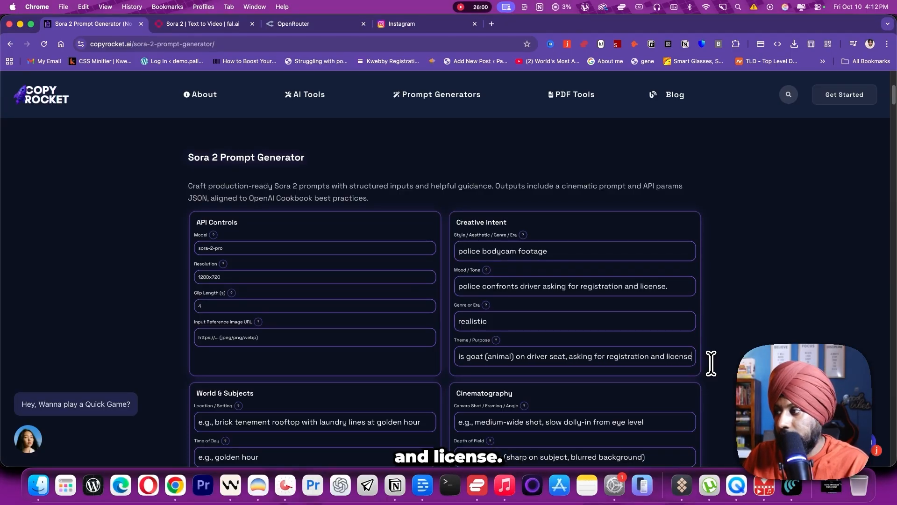
{"action": "type", "text": ", and after questions, it s"}
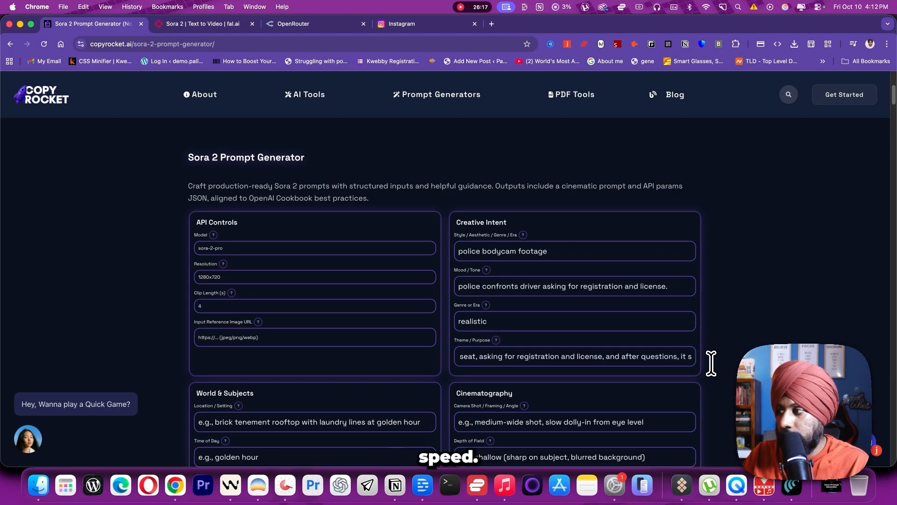
{"action": "key", "text": "BackSpace"}
{"action": "key", "text": "BackSpace"}
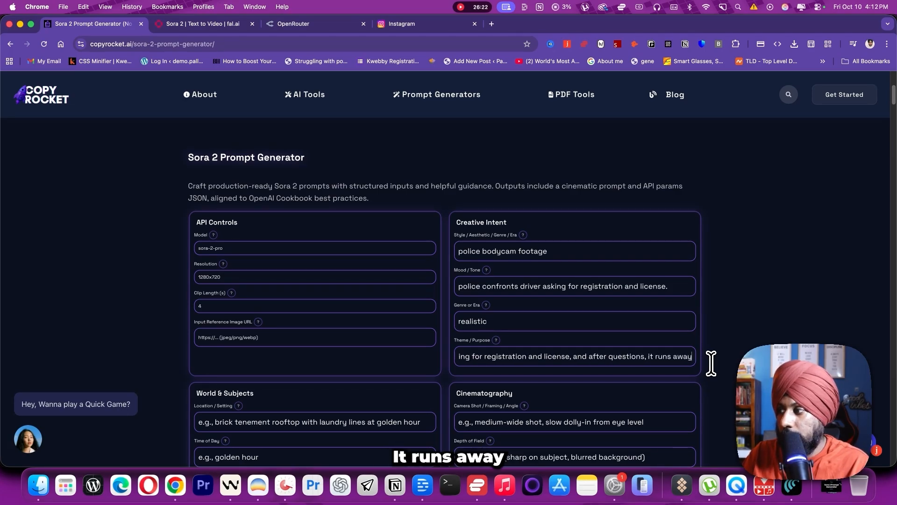
{"action": "left_click", "coordinate": [711, 363]}
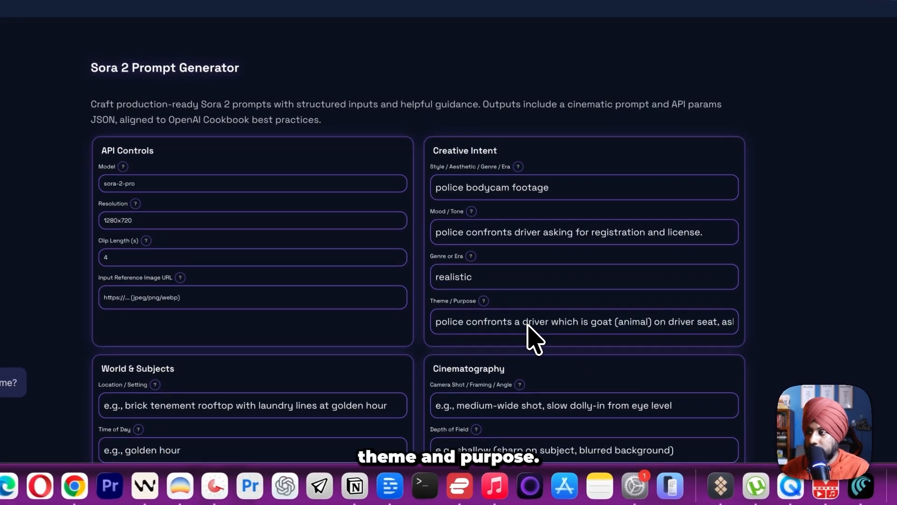
- Enter "empty road on country side of new york" as the location under World & Subjects
{"action": "mouse_move", "coordinate": [484, 302]}
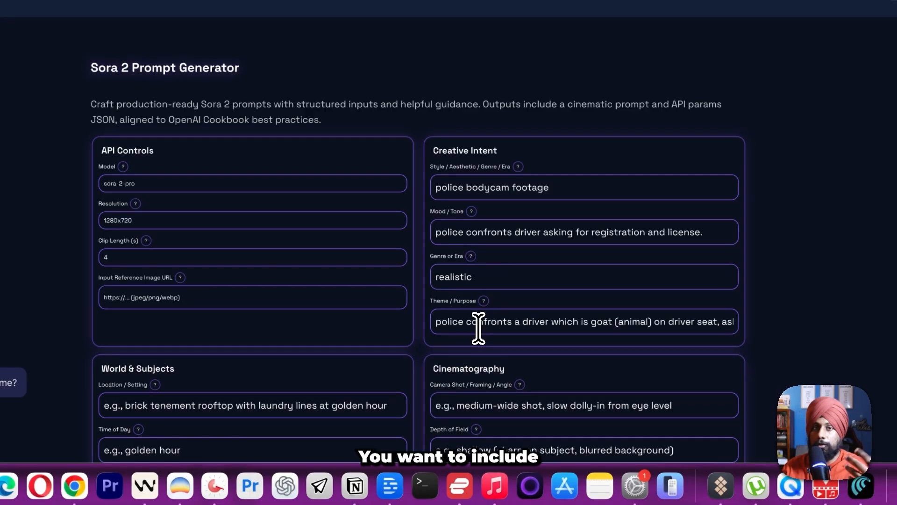
{"action": "scroll", "coordinate": [479, 329], "scroll_direction": "down", "scroll_amount": 4}
{"action": "left_click", "coordinate": [258, 233]}
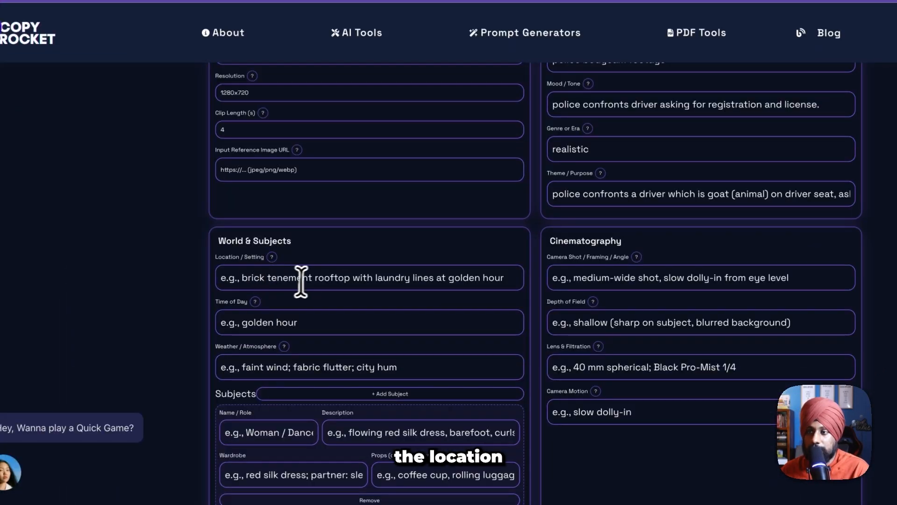
{"action": "type", "text": "pty road on"}
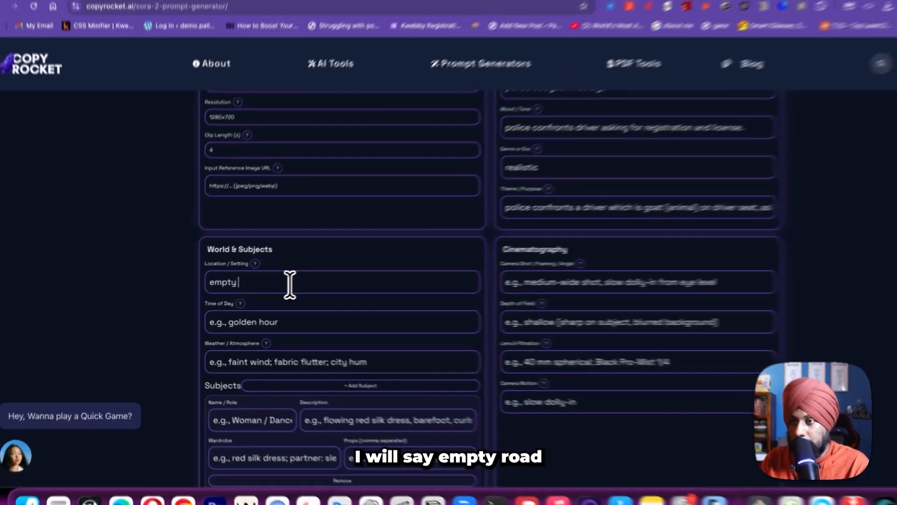
{"action": "type", "text": " country side of "}
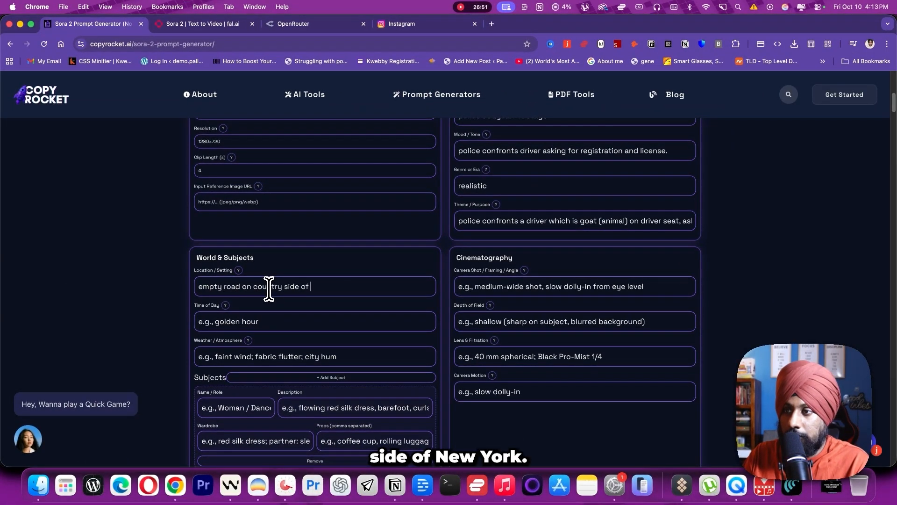
{"action": "type", "text": "new york"}
- Set the time of day to "evening, sunset" and the weather to "warm, normal"
{"action": "left_click", "coordinate": [242, 321]}
{"action": "type", "text": "eveni"}
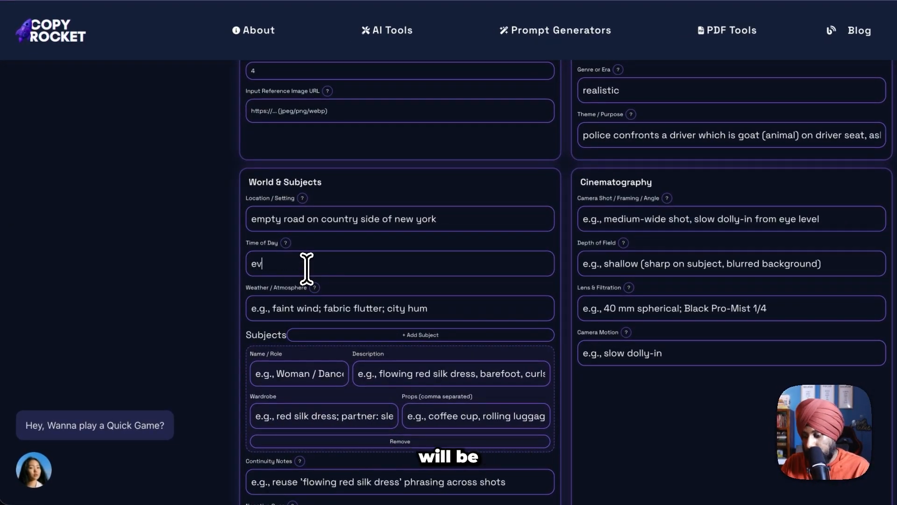
{"action": "type", "text": "ng, su"}
{"action": "type", "text": "nset"}
{"action": "scroll", "coordinate": [404, 193], "scroll_direction": "down", "scroll_amount": 3}
{"action": "key", "text": "Tab"}
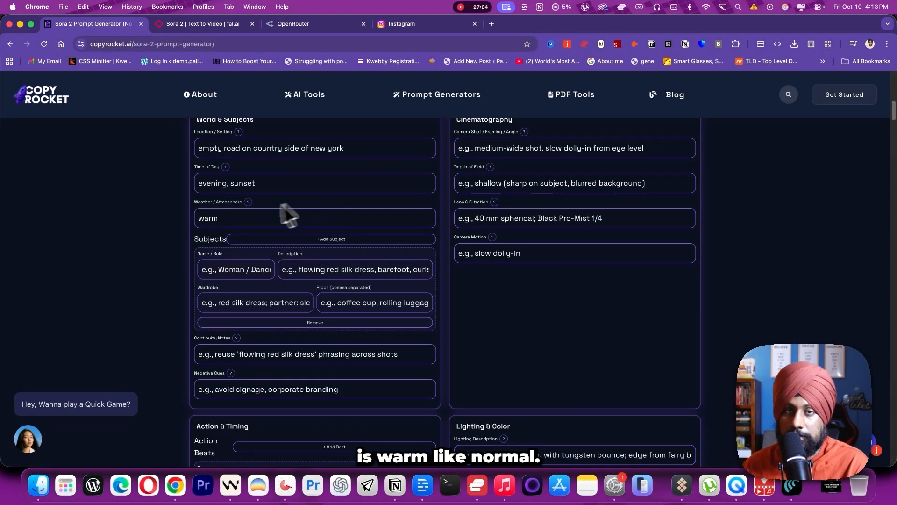
{"action": "type", "text": "warm, normal"}
- Define the first subject as "Driver" with the description "Goat (animal) on driver seat"
{"action": "scroll", "coordinate": [192, 299], "scroll_direction": "down", "scroll_amount": 1}
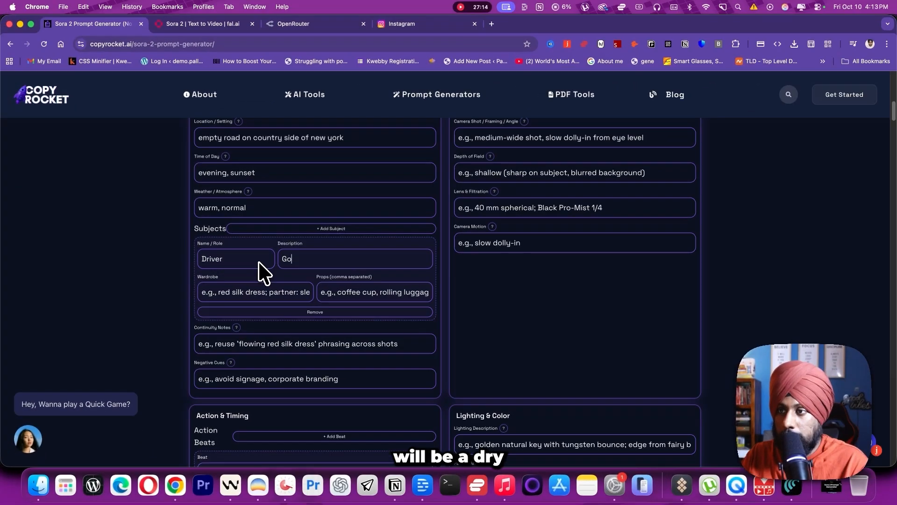
{"action": "type", "text": "at (animal) on driver seat"}
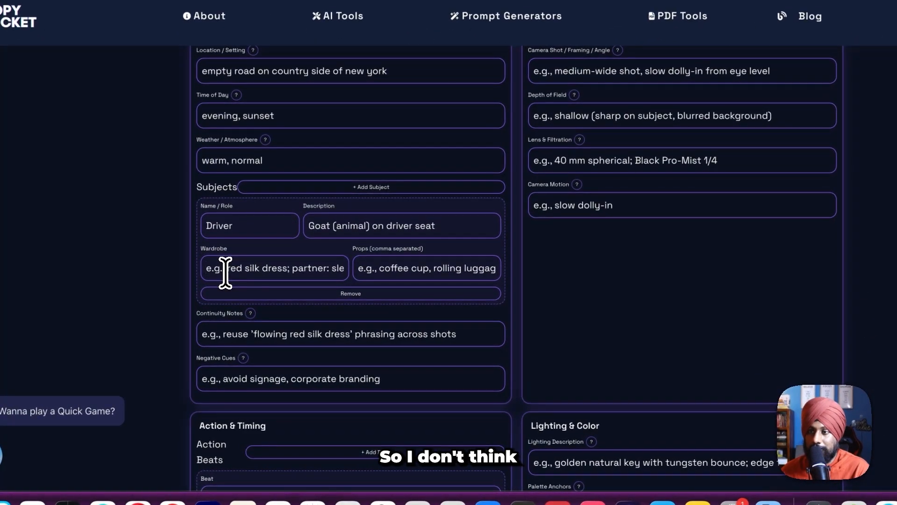
{"action": "left_click", "coordinate": [217, 296]}
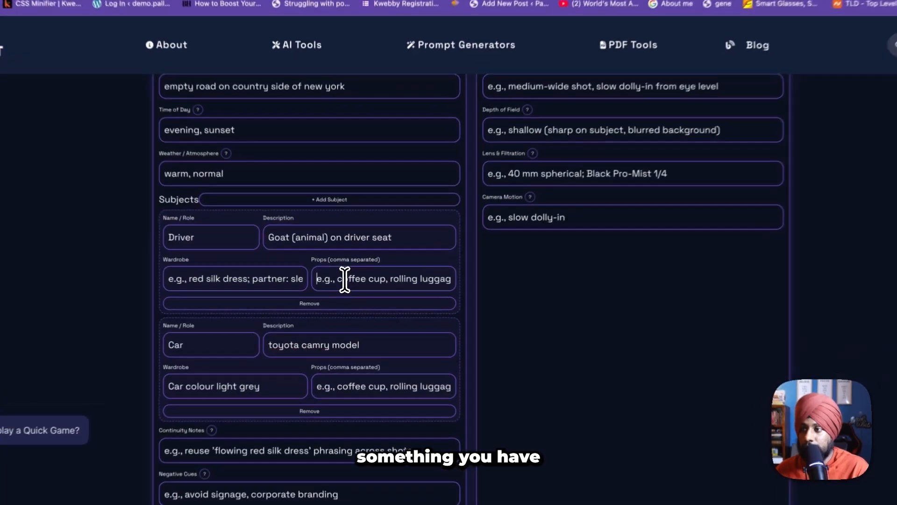
- Enter "driving a toyota camery car, light grey" as the Driver subject's props
{"action": "left_click", "coordinate": [337, 291]}
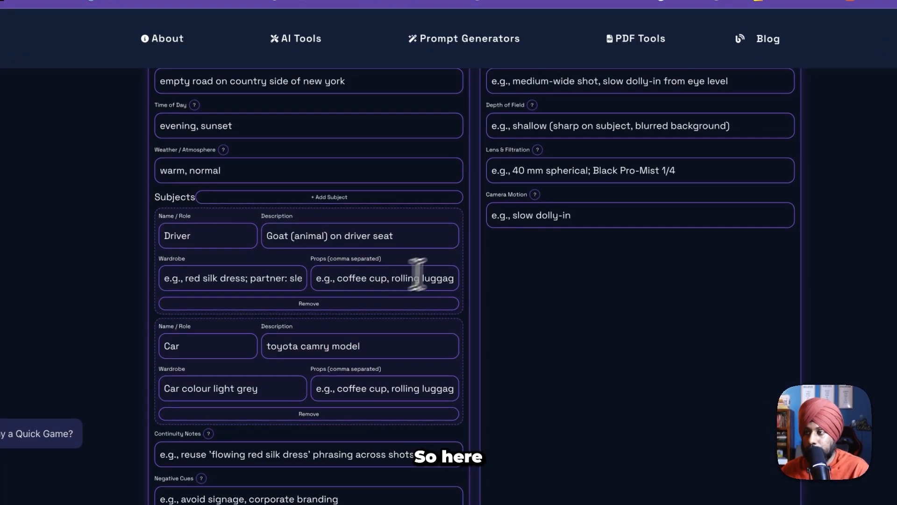
{"action": "type", "text": "driving a"}
{"action": "type", "text": " toyo"}
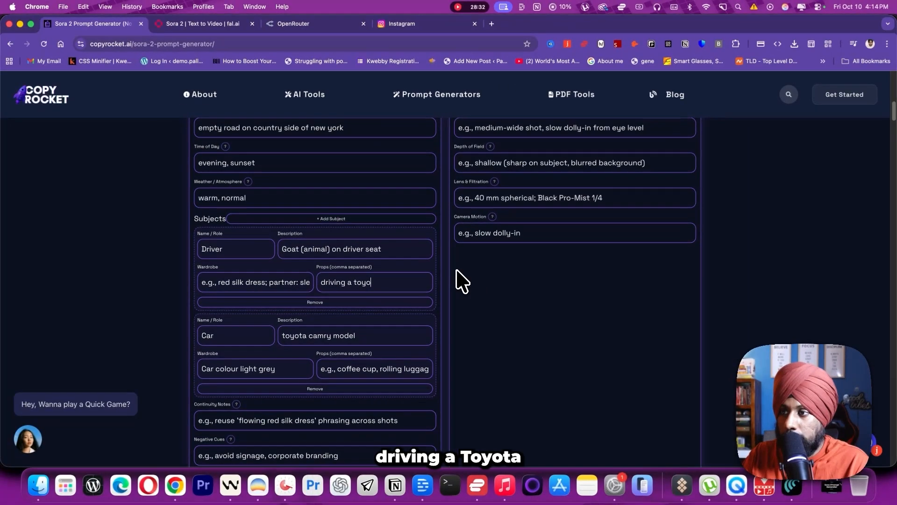
{"action": "type", "text": "ta camery car, li"}
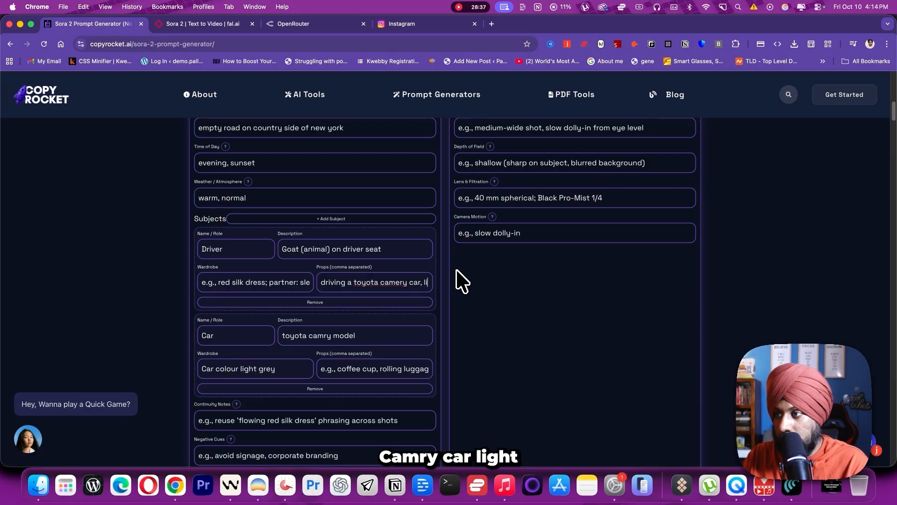
{"action": "type", "text": "ght grey"}
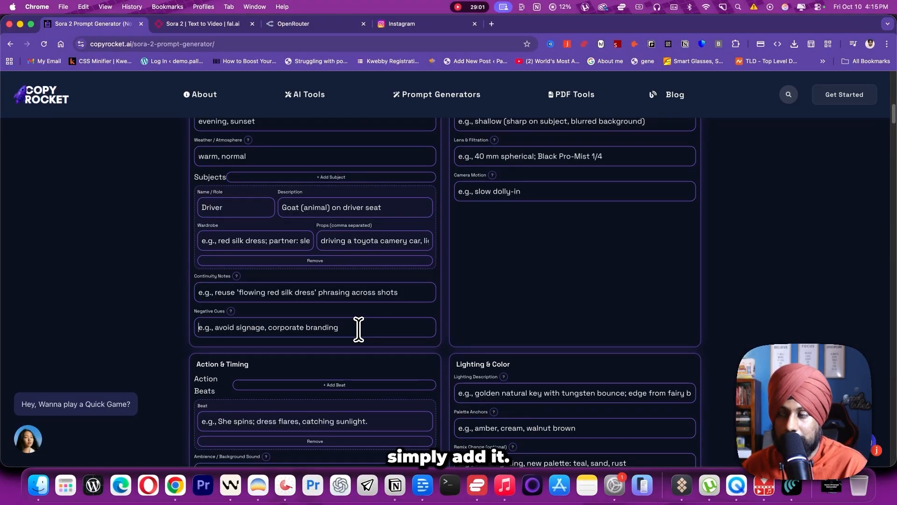
- Set the camera shot under Cinematography to "police body cam footage"
{"action": "scroll", "coordinate": [351, 346], "scroll_direction": "down", "scroll_amount": 1}
{"action": "scroll", "coordinate": [350, 357], "scroll_direction": "up", "scroll_amount": 2}
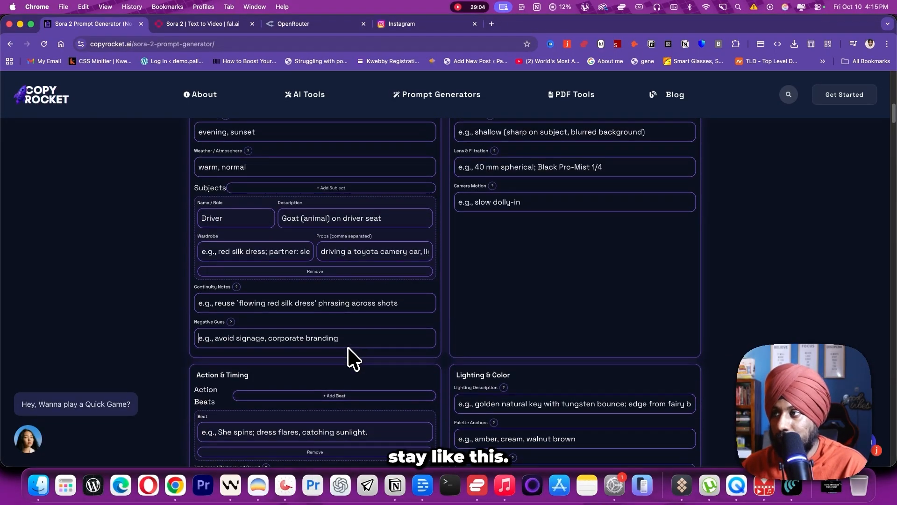
{"action": "scroll", "coordinate": [468, 348], "scroll_direction": "up", "scroll_amount": 4}
{"action": "scroll", "coordinate": [519, 262], "scroll_direction": "up", "scroll_amount": 2}
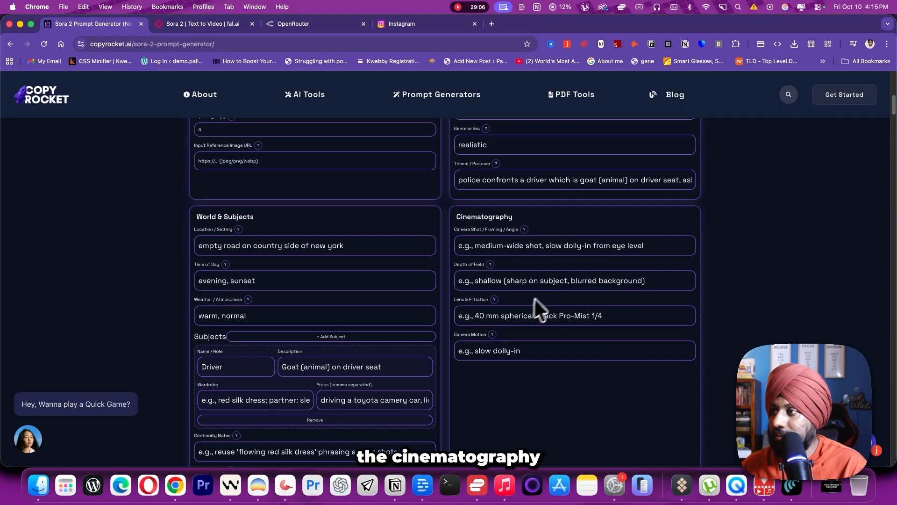
{"action": "left_click", "coordinate": [635, 243]}
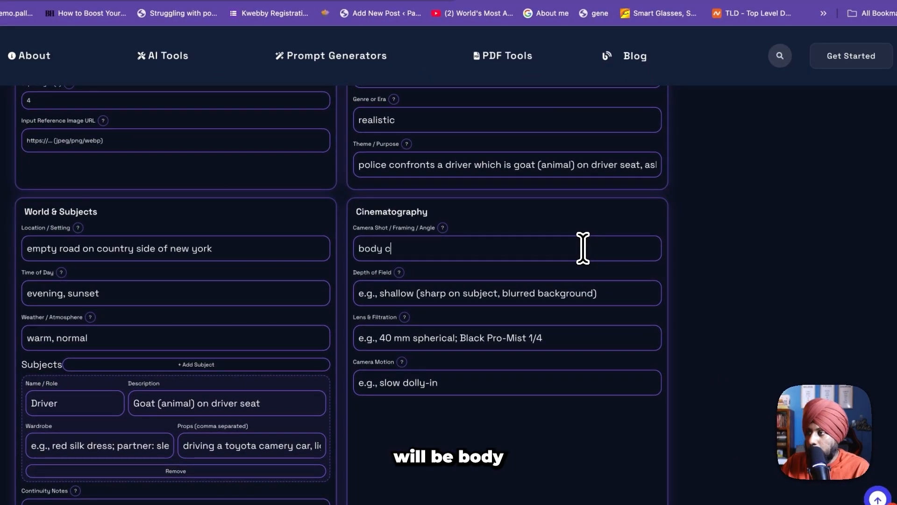
{"action": "type", "text": "am footage"}
{"action": "key", "text": "Home"}
{"action": "type", "text": "police"}
{"action": "key", "text": "End"}
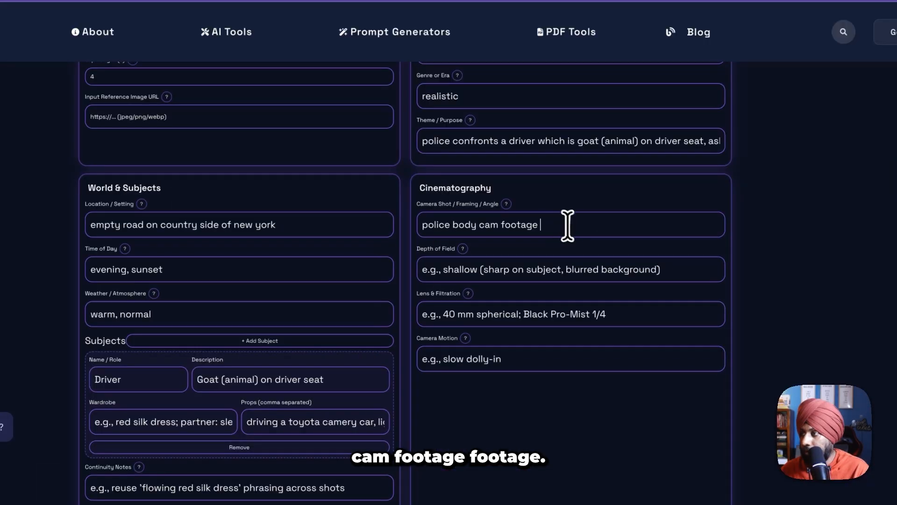
{"action": "key", "text": "BackSpace"}
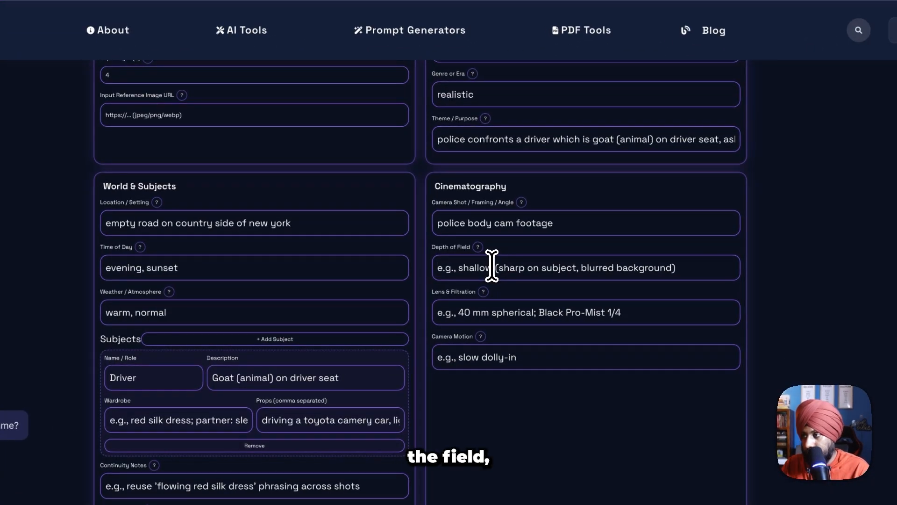
- Enter "sharp on field" as the depth of field under Cinematography
{"action": "left_click", "coordinate": [492, 266]}
{"action": "type", "text": "sharp "}
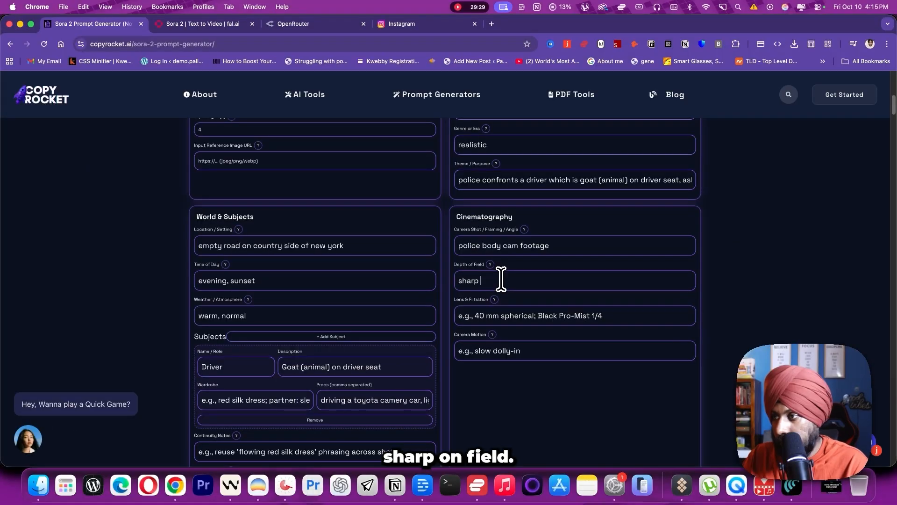
{"action": "type", "text": "on field"}
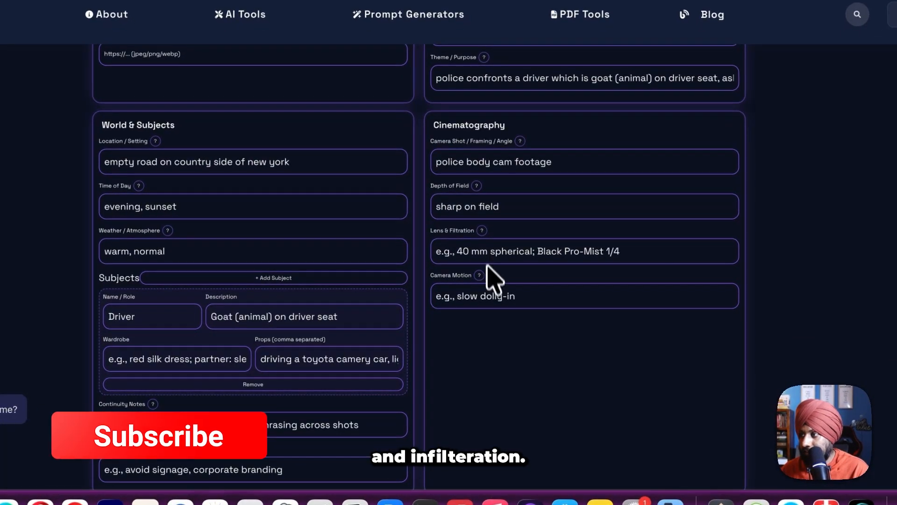
{"action": "left_click", "coordinate": [479, 296]}
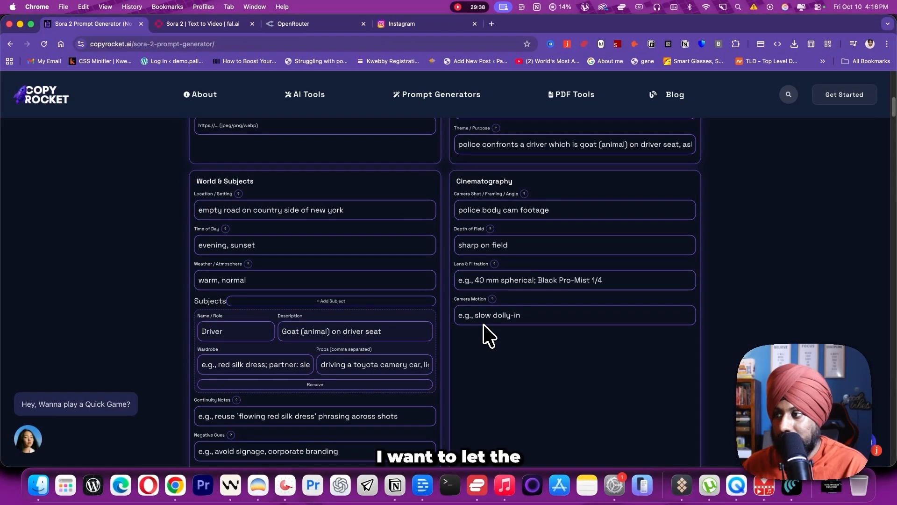
- Add a second action beat and describe the first as the bodycam walking towards the driver and asking for registration and license
{"action": "scroll", "coordinate": [465, 363], "scroll_direction": "down", "scroll_amount": 5}
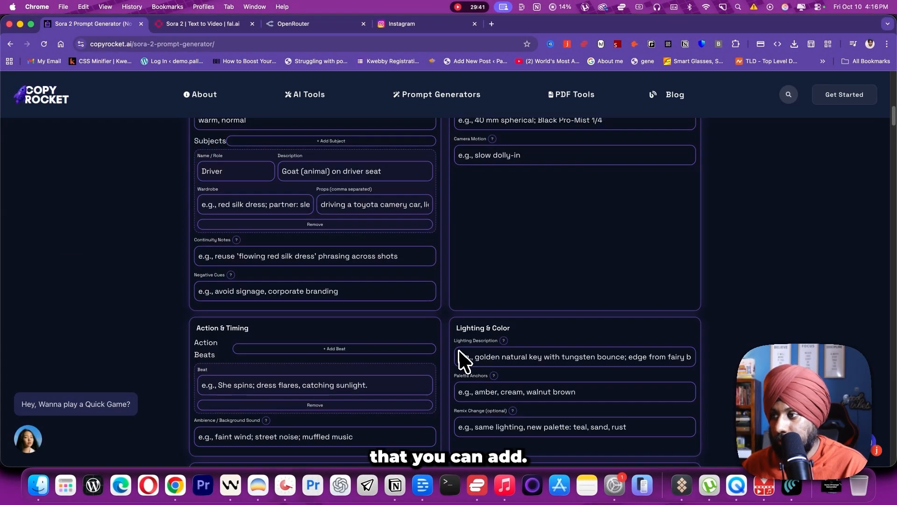
{"action": "scroll", "coordinate": [491, 297], "scroll_direction": "up", "scroll_amount": 2}
{"action": "scroll", "coordinate": [499, 240], "scroll_direction": "down", "scroll_amount": 2}
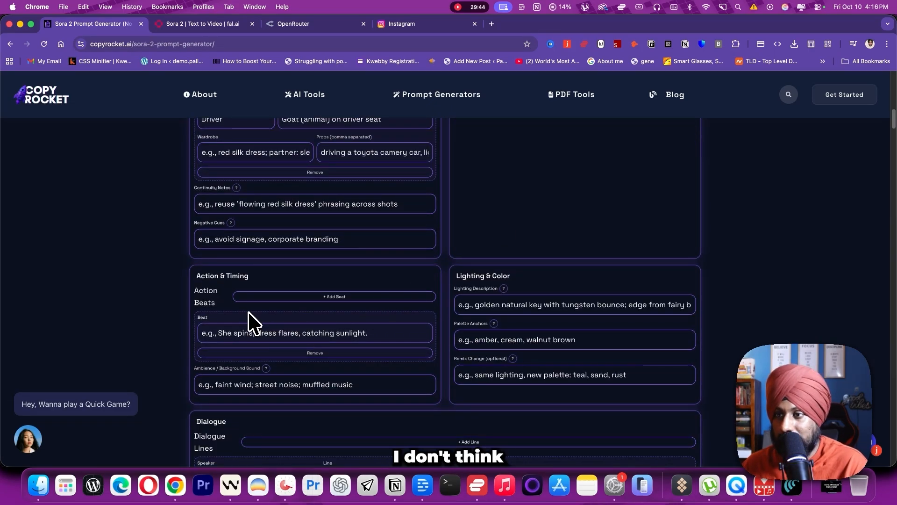
{"action": "left_click", "coordinate": [312, 298]}
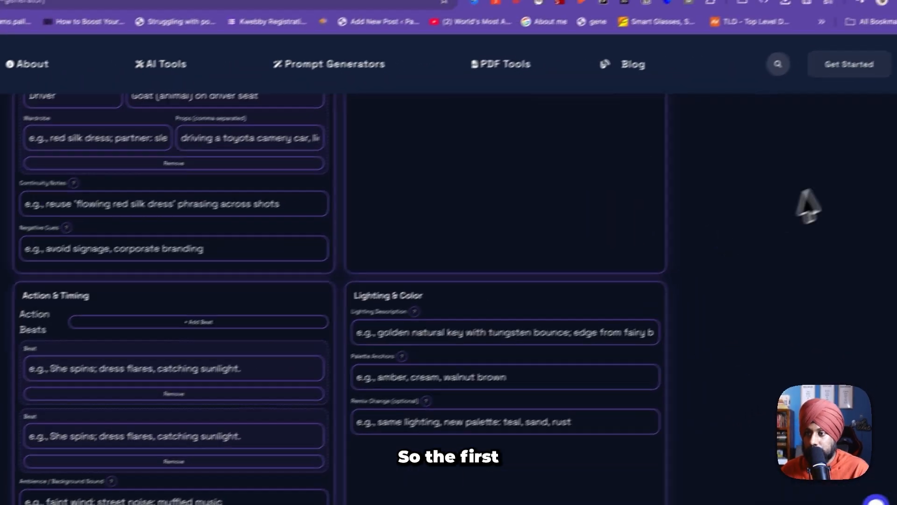
{"action": "type", "text": "police"}
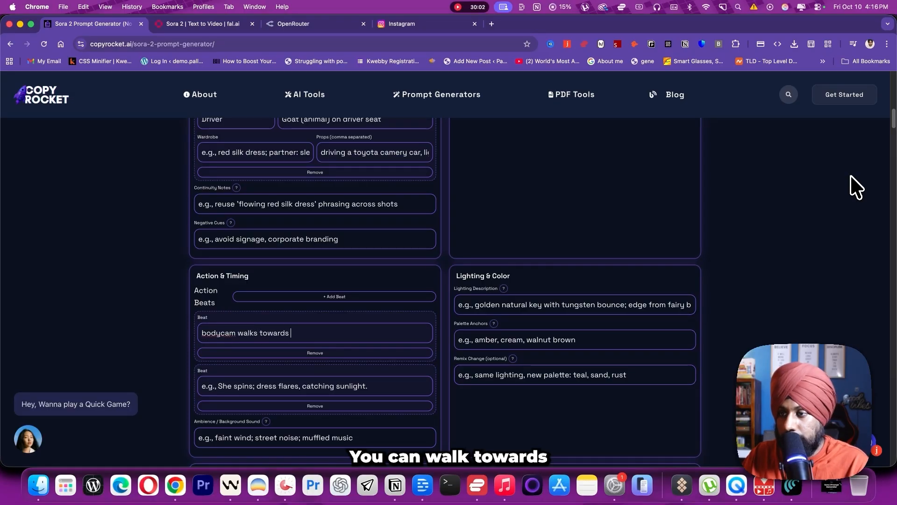
{"action": "type", "text": "dr"}
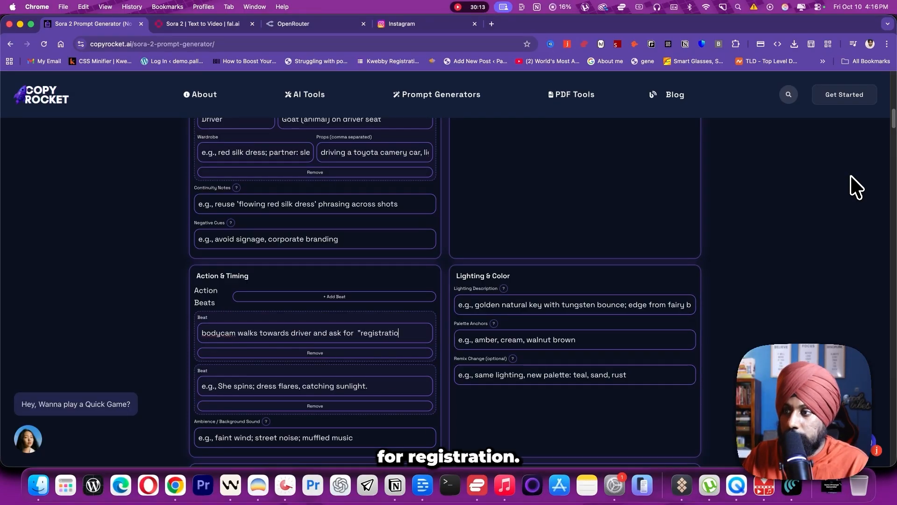
{"action": "type", "text": "n and lic"}
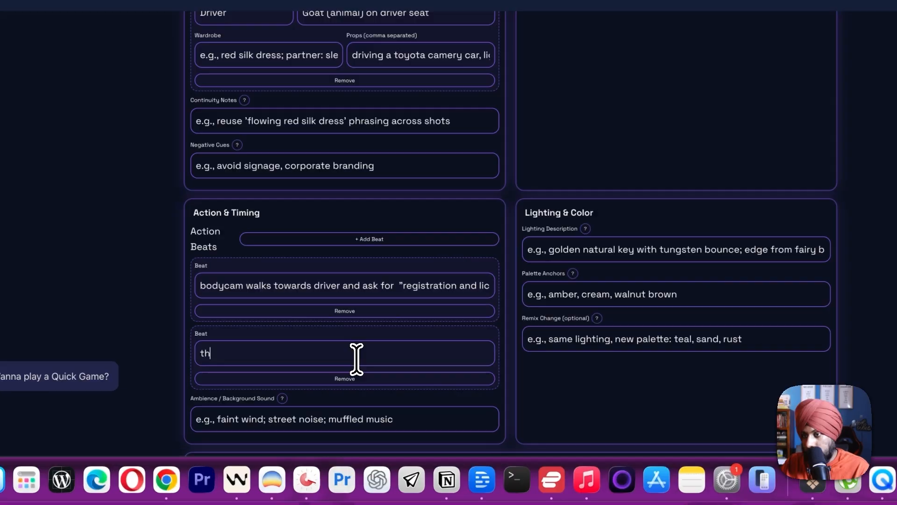
- Describe the second action beat as "at 0:3 seconds found out its a goat driving"
{"action": "type", "text": "en d"}
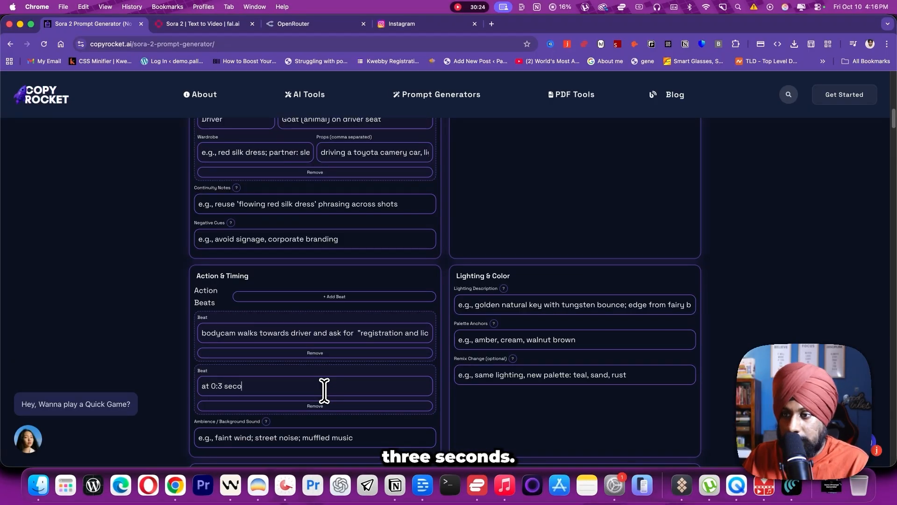
{"action": "type", "text": "nds foun"}
{"action": "type", "text": "d out its a g"}
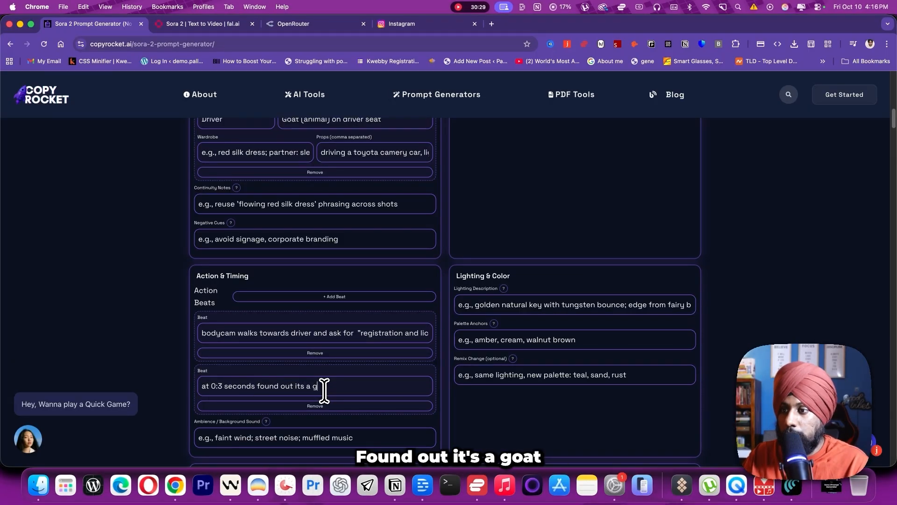
{"action": "type", "text": "oat driving"}
- Add a third action beat reading "0:6 Goat accelerates car and ran away in hurry to get rid of police"
{"action": "left_click", "coordinate": [373, 256]}
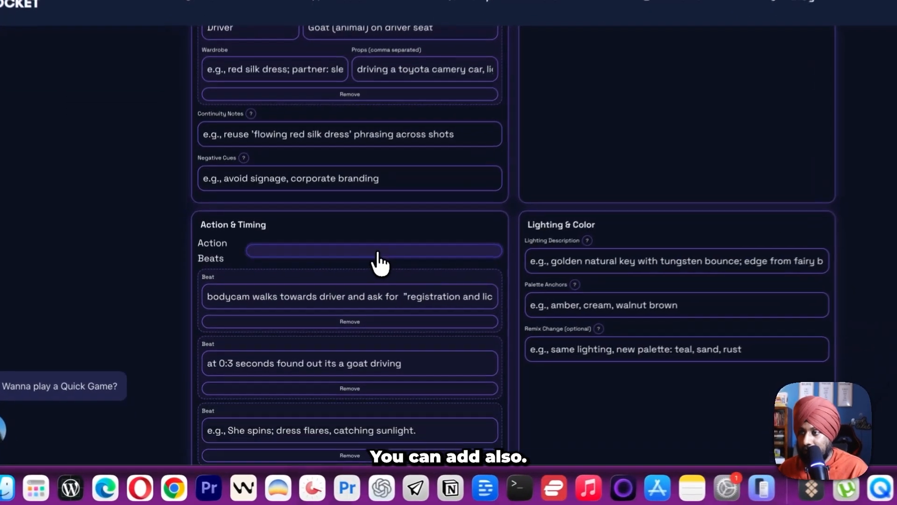
{"action": "scroll", "coordinate": [351, 346], "scroll_direction": "down", "scroll_amount": 1}
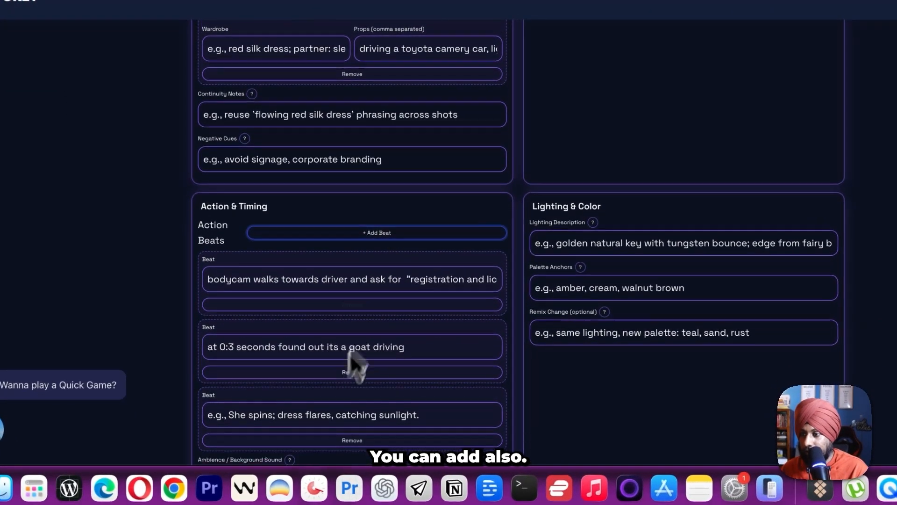
{"action": "left_click", "coordinate": [292, 429]}
{"action": "type", "text": "0:"}
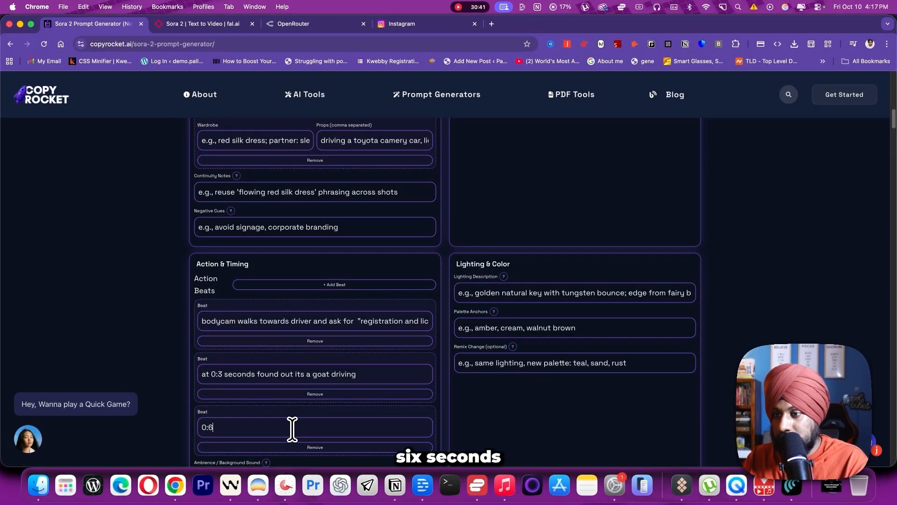
{"action": "type", "text": "6 G0a"}
{"action": "key", "text": "BackSpace"}
{"action": "key", "text": "BackSpace"}
{"action": "type", "text": "oat accelerates ca"}
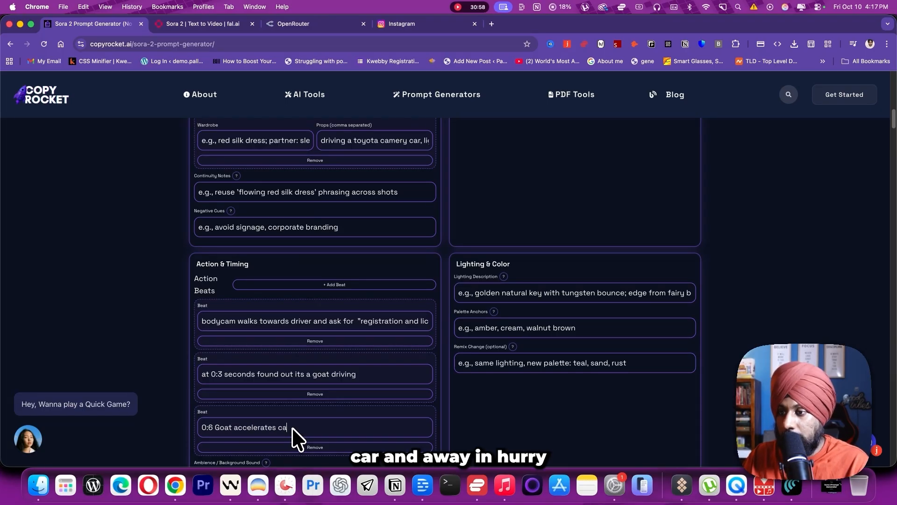
{"action": "type", "text": "r and ran away in hurry to "}
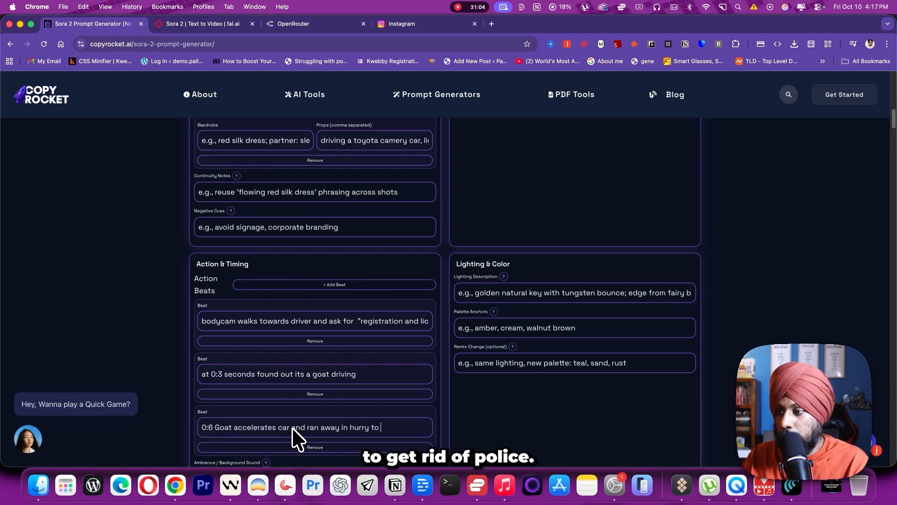
{"action": "type", "text": "get rid of police"}
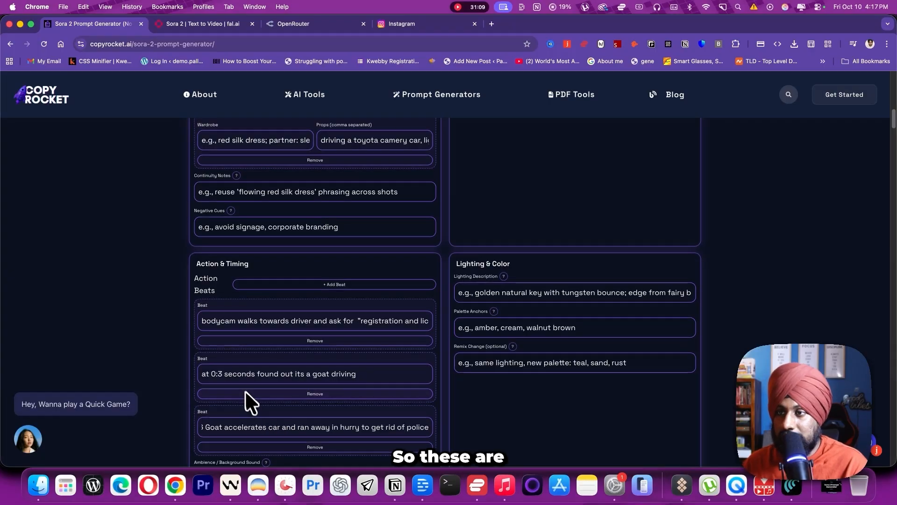
- Enter "police siren (low vol background)" as the ambience / background sound under Action & Timing
{"action": "scroll", "coordinate": [248, 398], "scroll_direction": "down", "scroll_amount": 2}
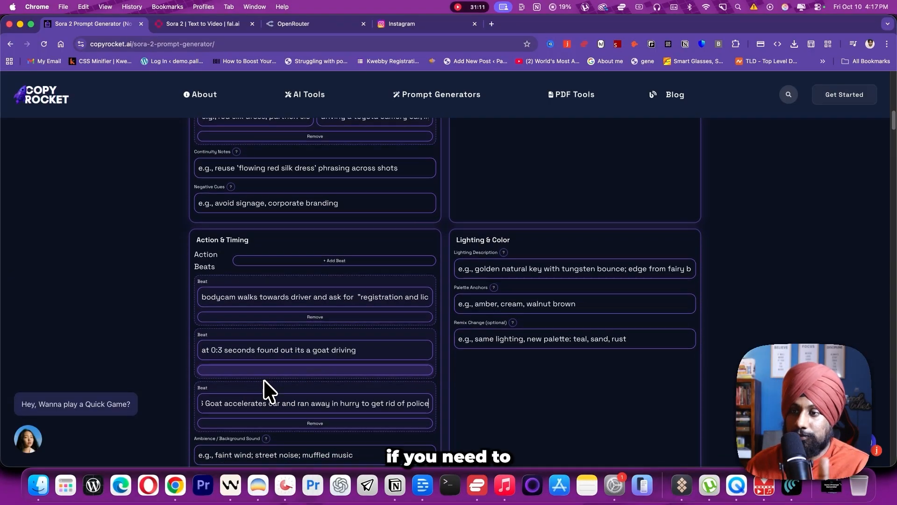
{"action": "scroll", "coordinate": [365, 310], "scroll_direction": "down", "scroll_amount": 5}
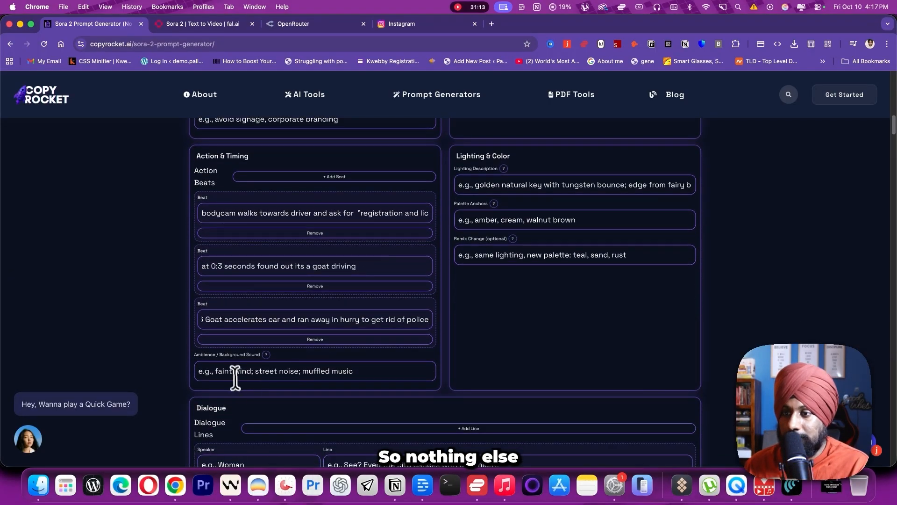
{"action": "left_click", "coordinate": [234, 371]}
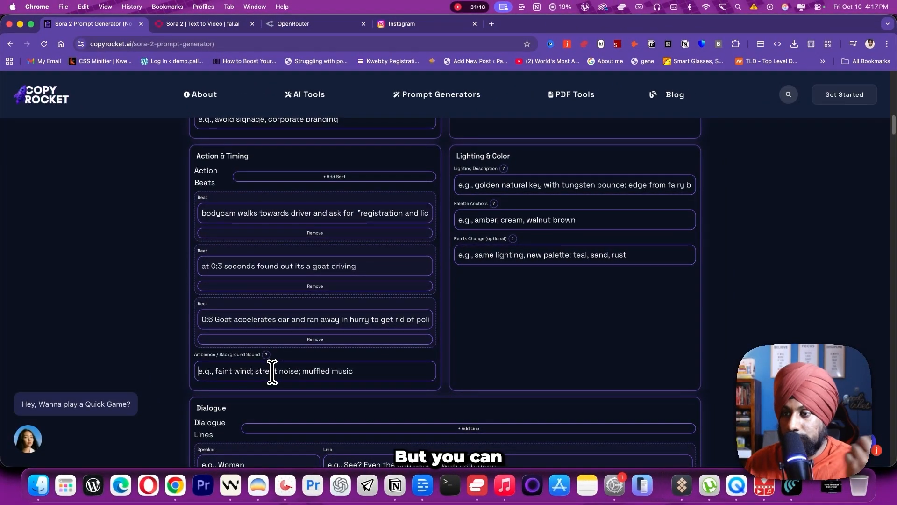
{"action": "type", "text": "e si"}
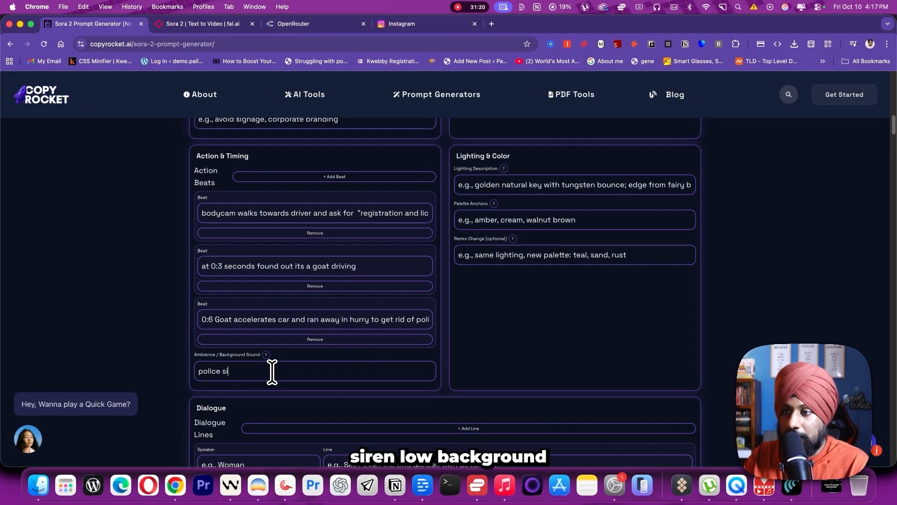
{"action": "type", "text": "ren (low vol background)"}
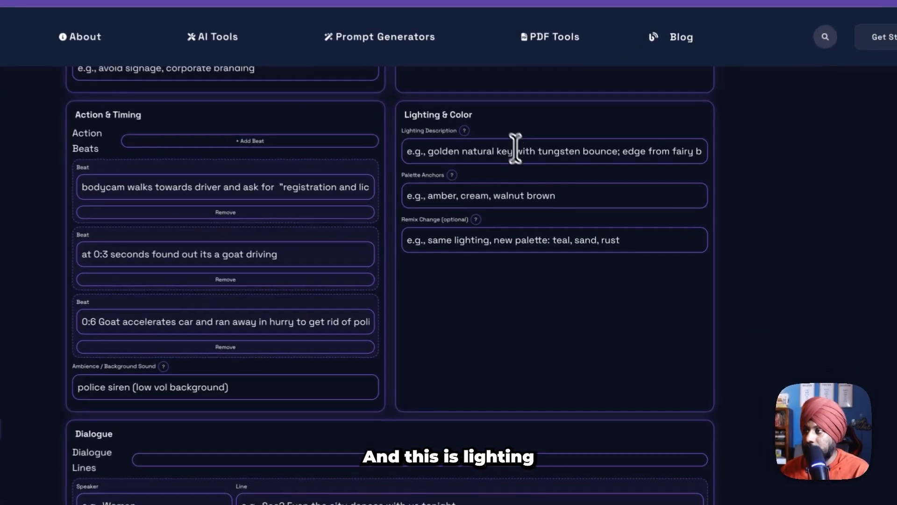
- Enter "bodycam footage quality" as the lighting description under Lighting & Color
{"action": "left_click", "coordinate": [550, 186]}
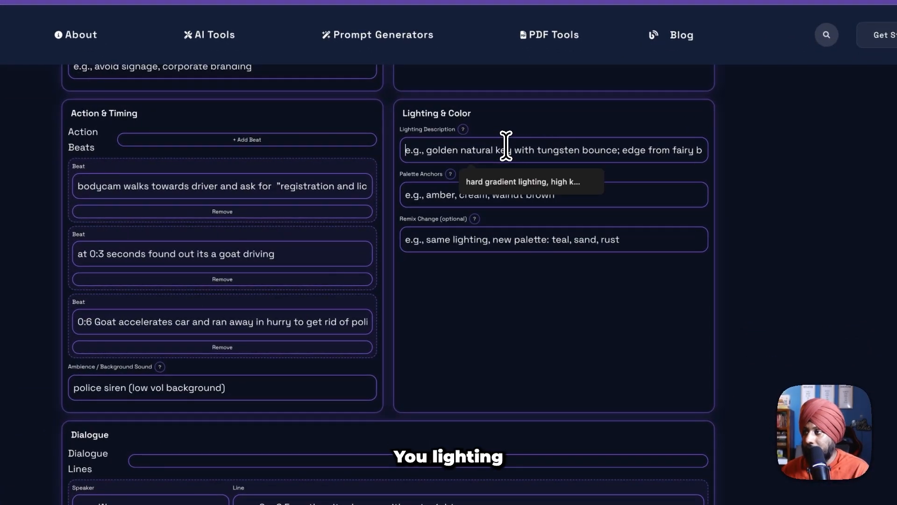
{"action": "type", "text": "bodycam footag"}
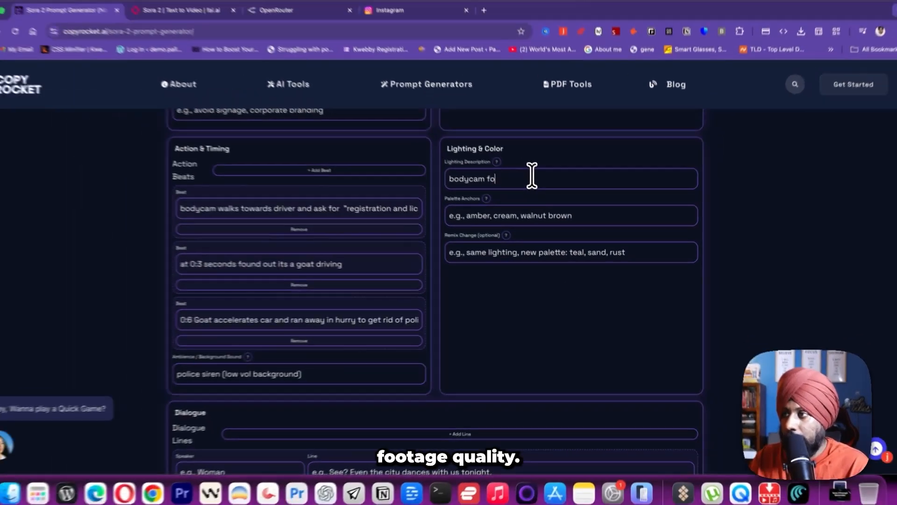
{"action": "type", "text": "e quality"}
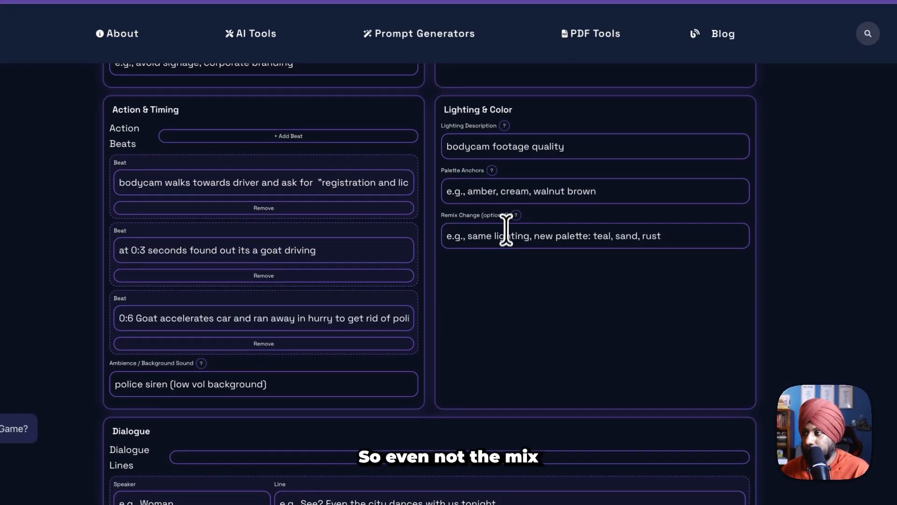
- Add dialogue lines "Registration and license please" for "Police at 0:1 seconds" and "Oh its a goat driving" for "Police at 0:3 seconds"
{"action": "scroll", "coordinate": [495, 286], "scroll_direction": "down", "scroll_amount": 5}
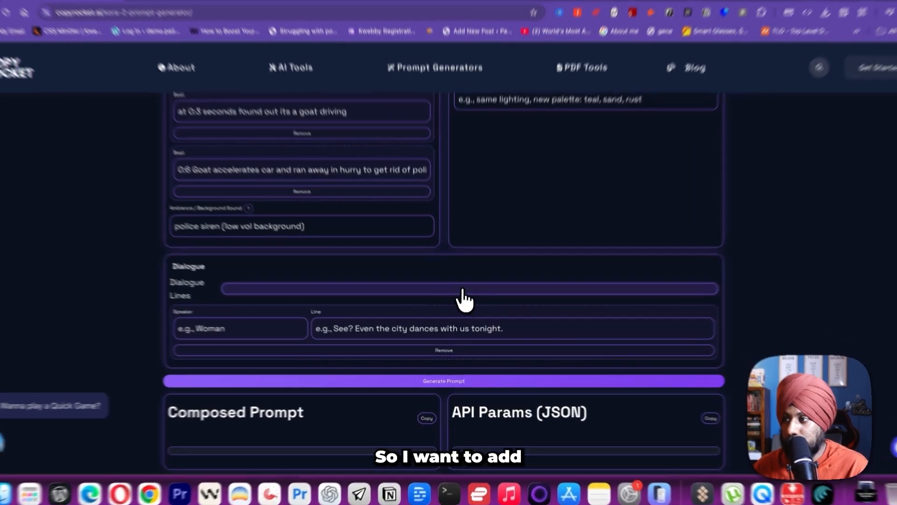
{"action": "left_click", "coordinate": [461, 297]}
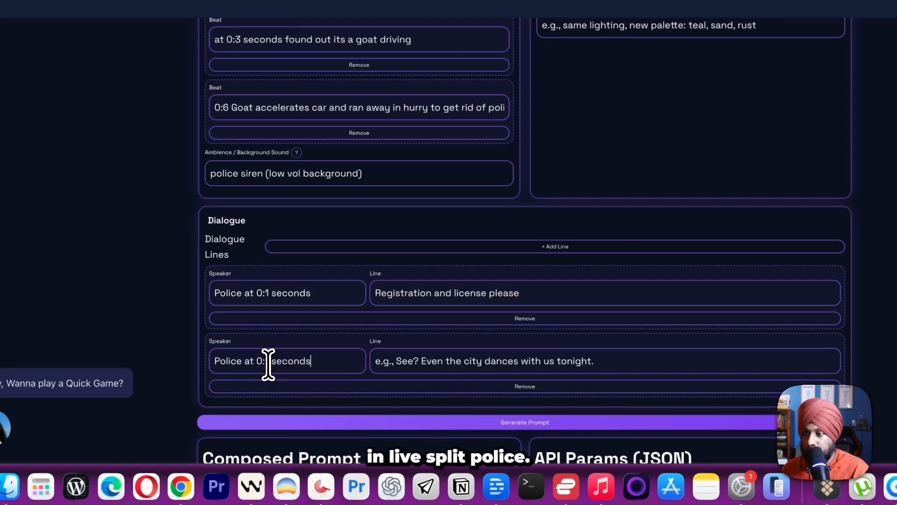
{"action": "left_click", "coordinate": [411, 388]}
{"action": "type", "text": "Oh its a goat driving"}
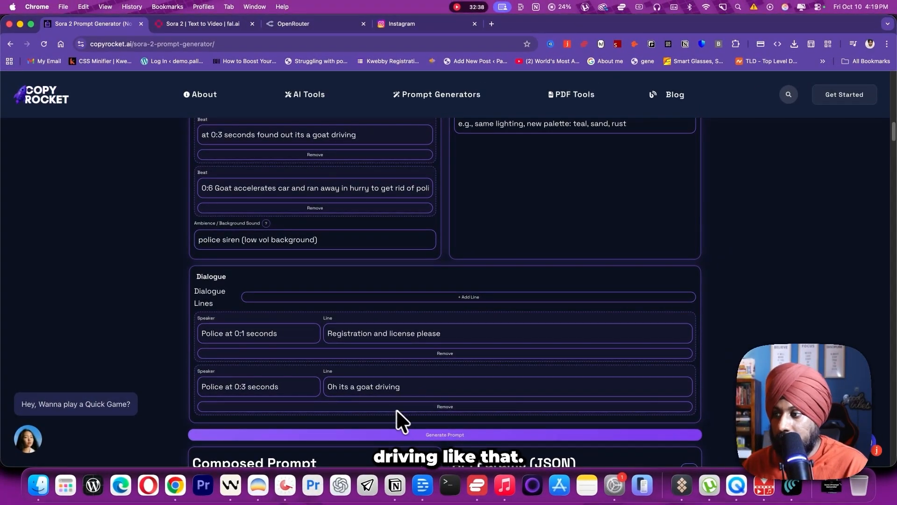
- Add a third dialogue line with "Police 0:6" as its speaker
{"action": "left_click", "coordinate": [472, 297]}
{"action": "scroll", "coordinate": [395, 377], "scroll_direction": "down", "scroll_amount": 2}
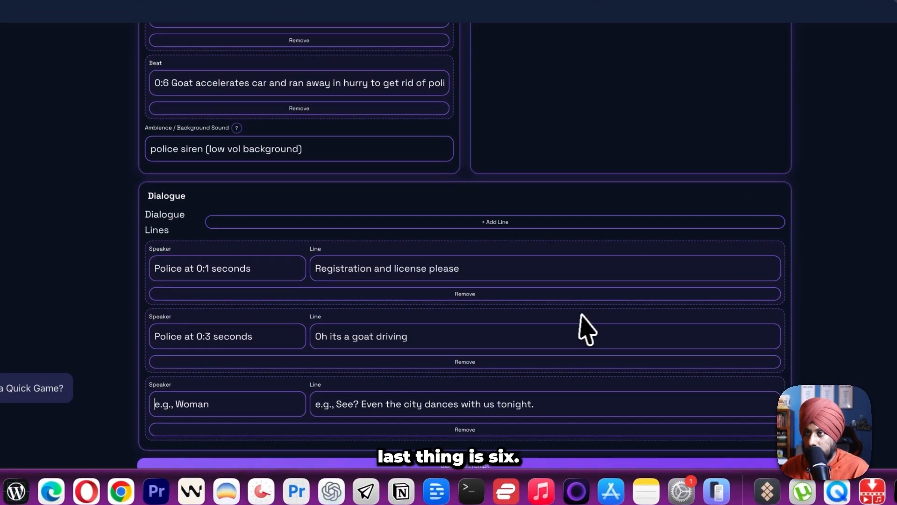
{"action": "type", "text": "Police 0:6"}
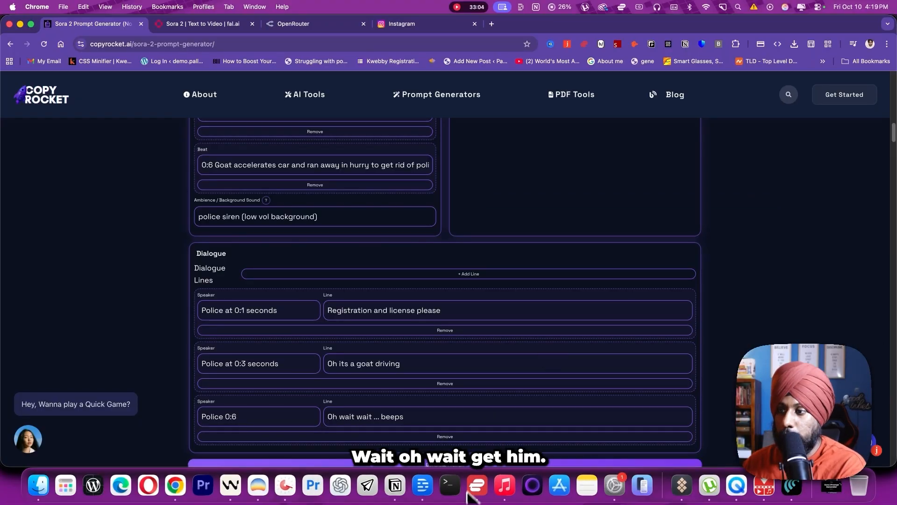
- Reword the spoken text of the third dialogue line to "Oh shit."
{"action": "key", "text": "BackSpace"}
{"action": "key", "text": "BackSpace"}
{"action": "key", "text": "BackSpace"}
{"action": "key", "text": "BackSpace"}
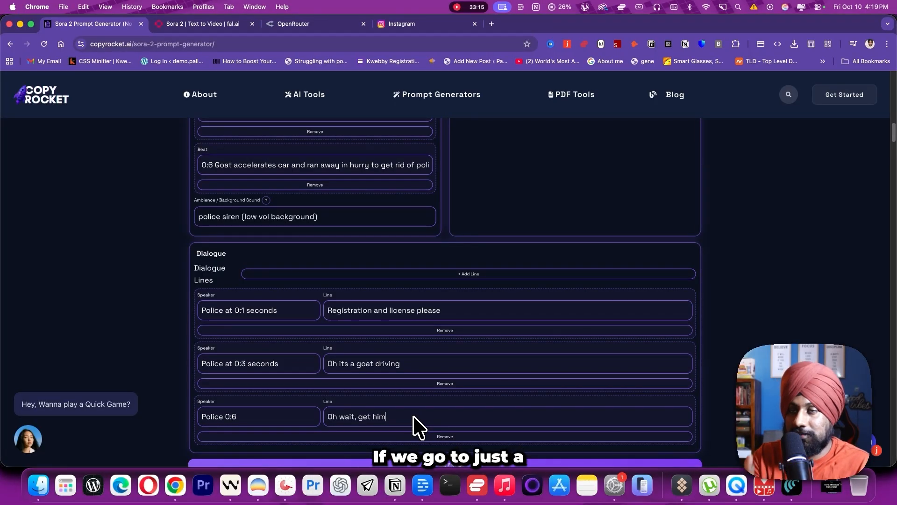
{"action": "key", "text": "BackSpace"}
{"action": "key", "text": "BackSpace"}
{"action": "key", "text": "BackSpace"}
{"action": "key", "text": "BackSpace"}
{"action": "key", "text": "BackSpace"}
{"action": "key", "text": "BackSpace"}
{"action": "key", "text": "BackSpace"}
{"action": "key", "text": "BackSpace"}
{"action": "key", "text": "BackSpace"}
{"action": "key", "text": "BackSpace"}
{"action": "key", "text": "BackSpace"}
{"action": "key", "text": "BackSpace"}
{"action": "key", "text": "BackSpace"}
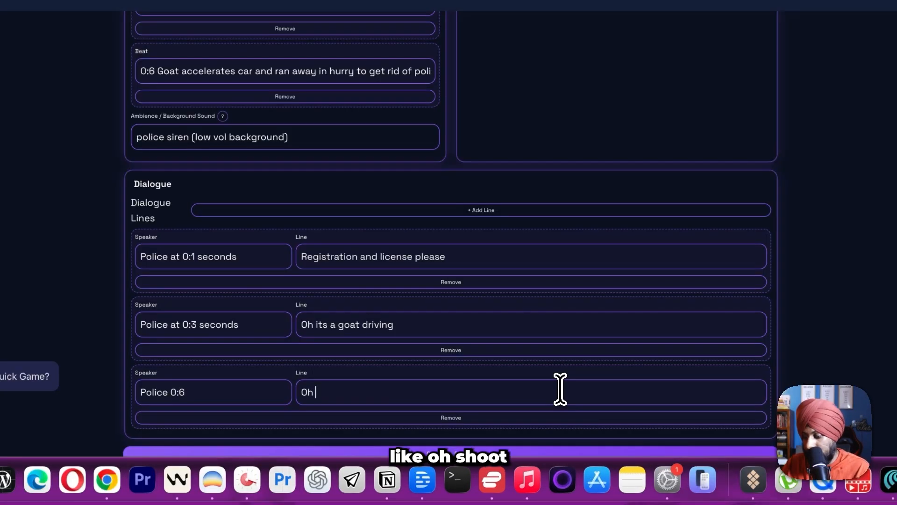
{"action": "type", "text": "shit."}
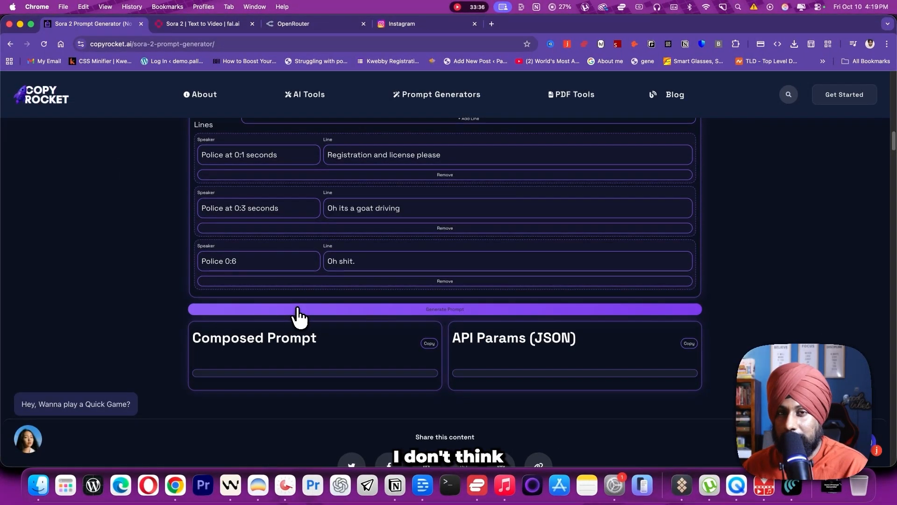
- Generate the prompt from the completed form and review the composed prompt down to its dialogue
{"action": "left_click", "coordinate": [298, 311]}
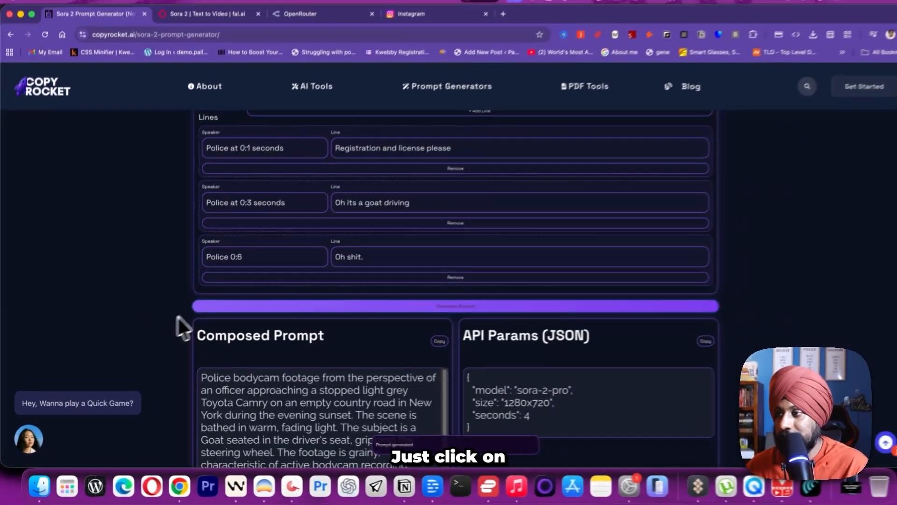
{"action": "scroll", "coordinate": [387, 329], "scroll_direction": "down", "scroll_amount": 5}
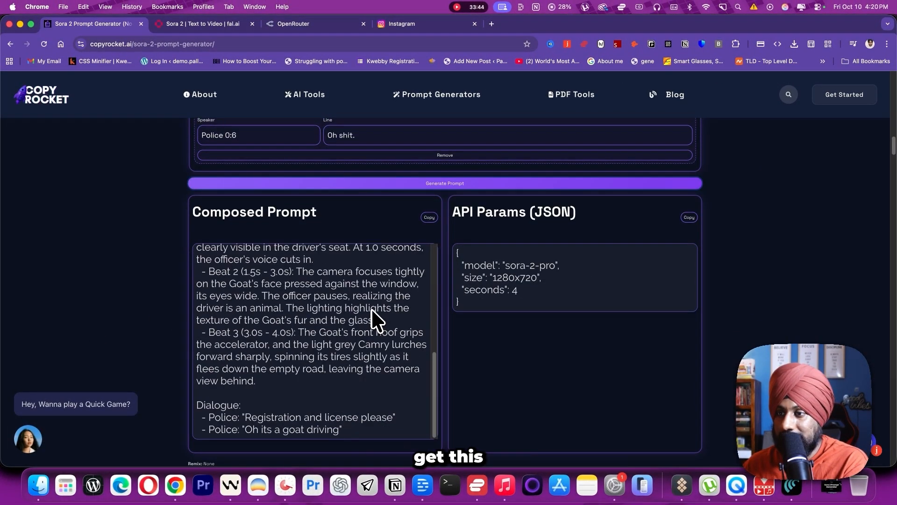
{"action": "scroll", "coordinate": [372, 316], "scroll_direction": "up", "scroll_amount": 5}
- Copy the composed prompt and replace the existing prompt in the fal.ai Sora 2 text-to-video form with it
{"action": "left_click", "coordinate": [429, 217]}
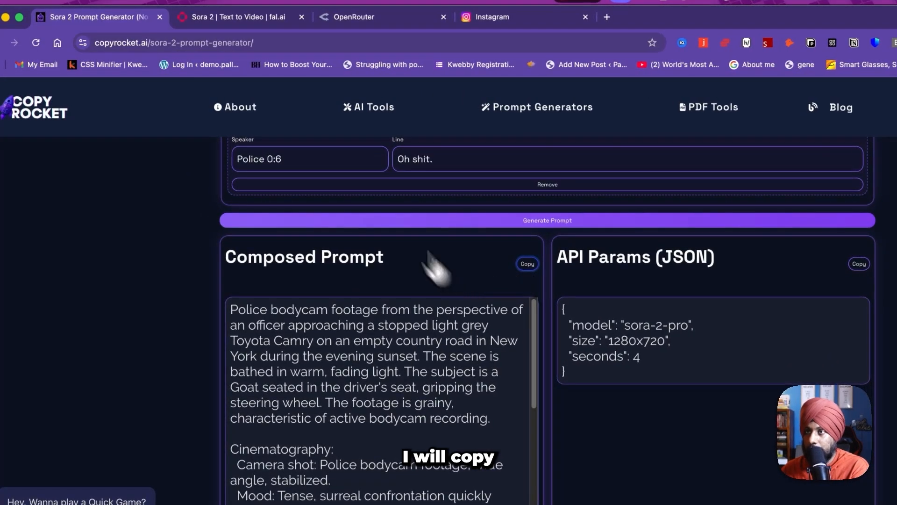
{"action": "left_click", "coordinate": [210, 24]}
{"action": "left_click", "coordinate": [190, 226]}
{"action": "key", "text": "ctrl+a"}
{"action": "key", "text": "ctrl+v"}
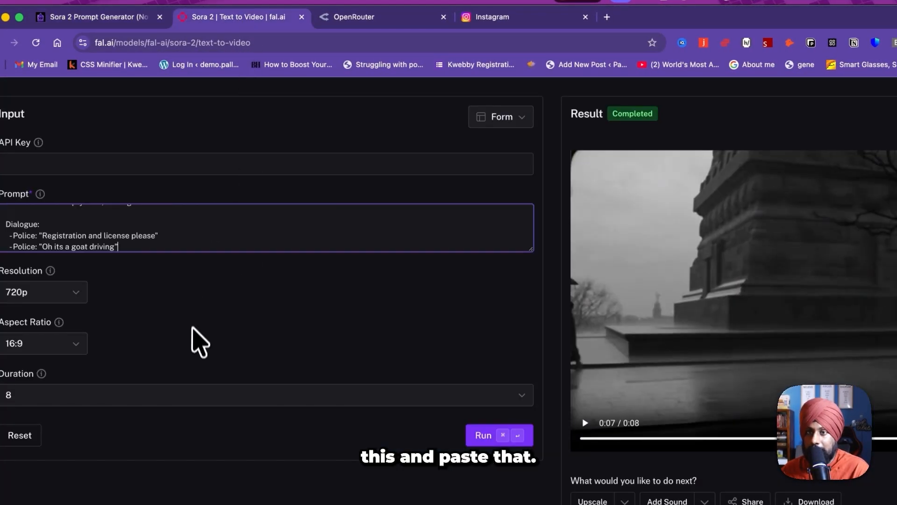
- Set the video's aspect ratio to 9:16 and run the generation
{"action": "left_click", "coordinate": [43, 344]}
{"action": "left_click", "coordinate": [67, 304]}
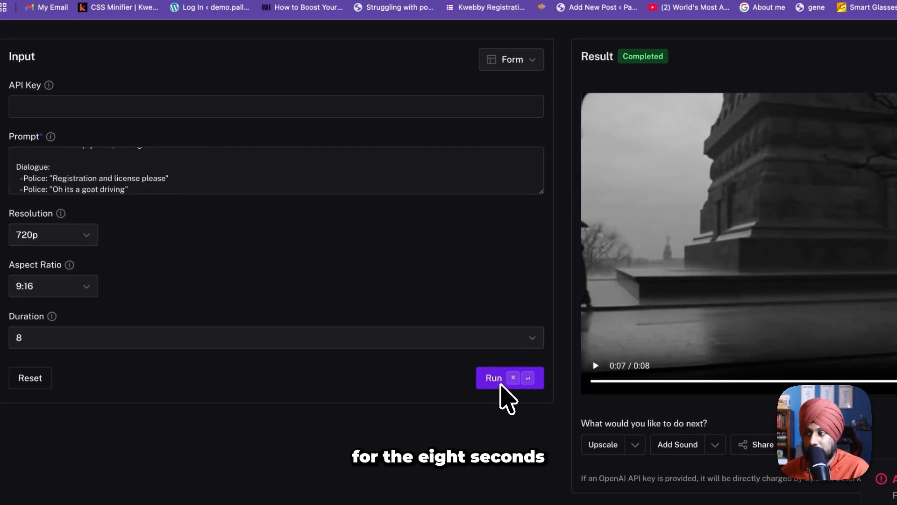
{"action": "left_click", "coordinate": [502, 386]}
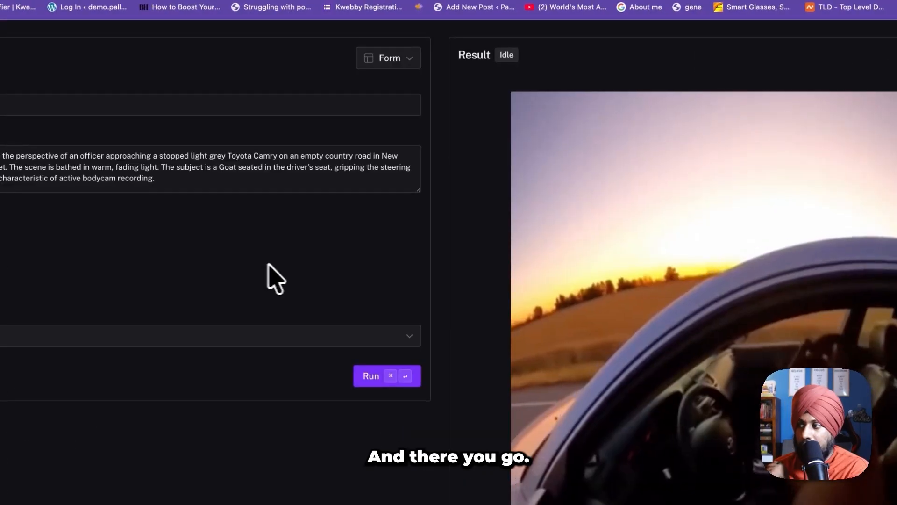
- Play the generated goat driver bodycam video in full screen
{"action": "scroll", "coordinate": [597, 263], "scroll_direction": "down", "scroll_amount": 3}
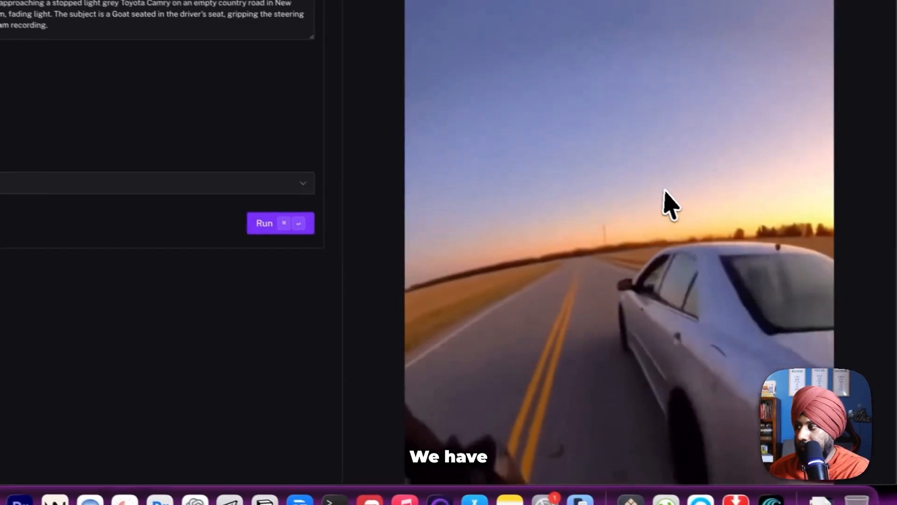
{"action": "scroll", "coordinate": [795, 252], "scroll_direction": "down", "scroll_amount": 4}
{"action": "scroll", "coordinate": [813, 257], "scroll_direction": "up", "scroll_amount": 3}
{"action": "scroll", "coordinate": [706, 215], "scroll_direction": "down", "scroll_amount": 5}
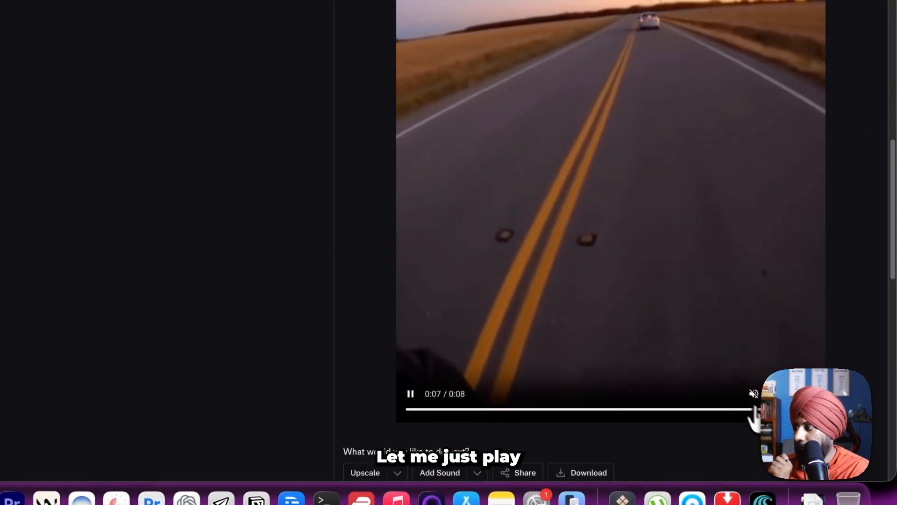
{"action": "mouse_move", "coordinate": [752, 401]}
{"action": "left_click", "coordinate": [777, 394]}
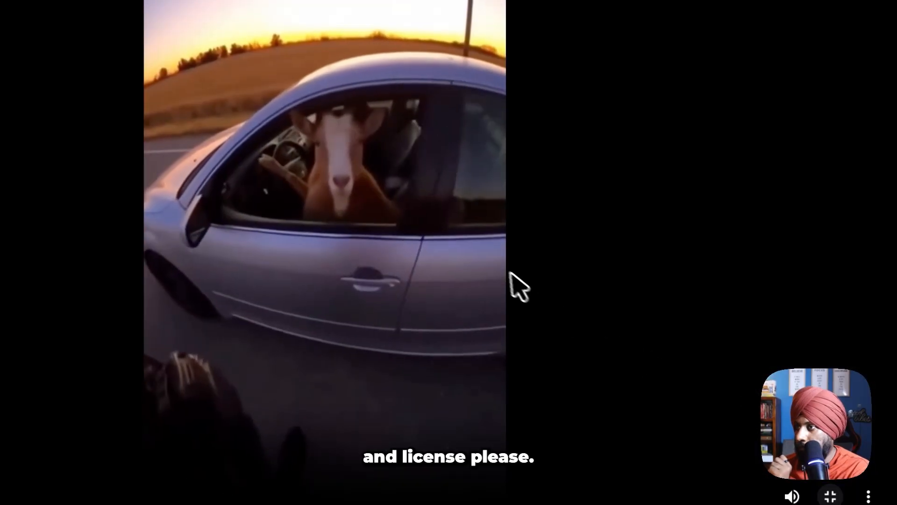